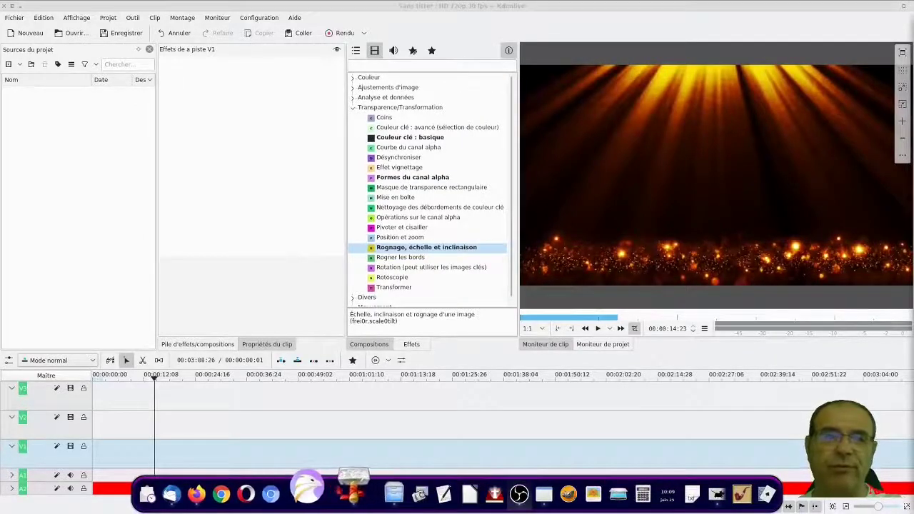
Import Saint_Barthelemy_2.mov from the videos folder into the project sources and switch the project to the HD 1080p 30 fps profile
left_click(344, 495)
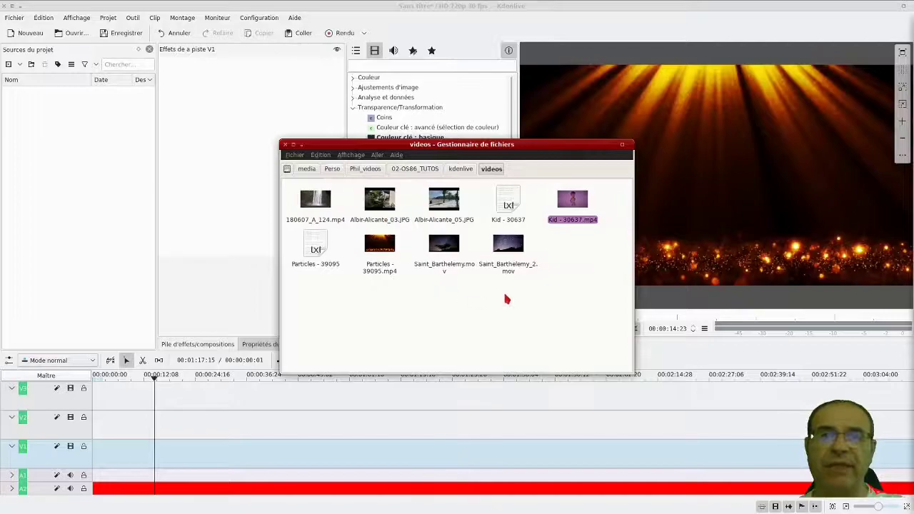
left_click_drag(507, 257, 114, 215)
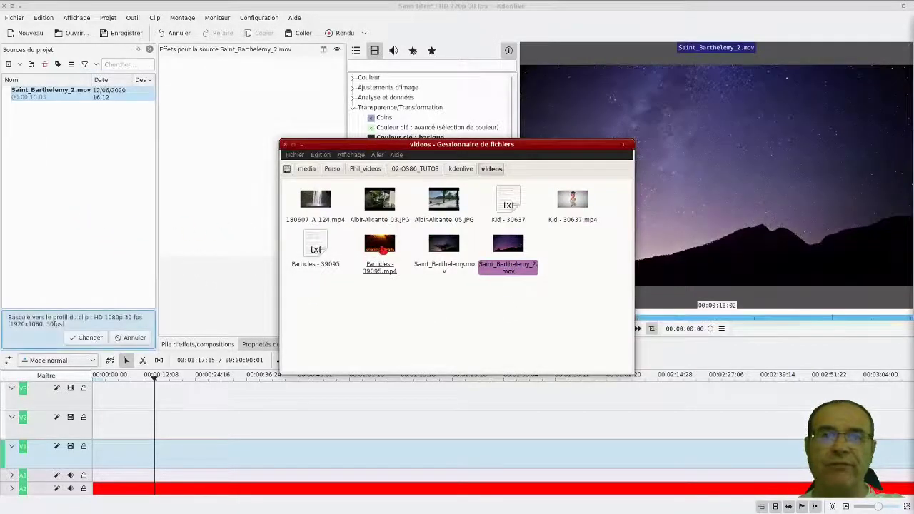
left_click(85, 340)
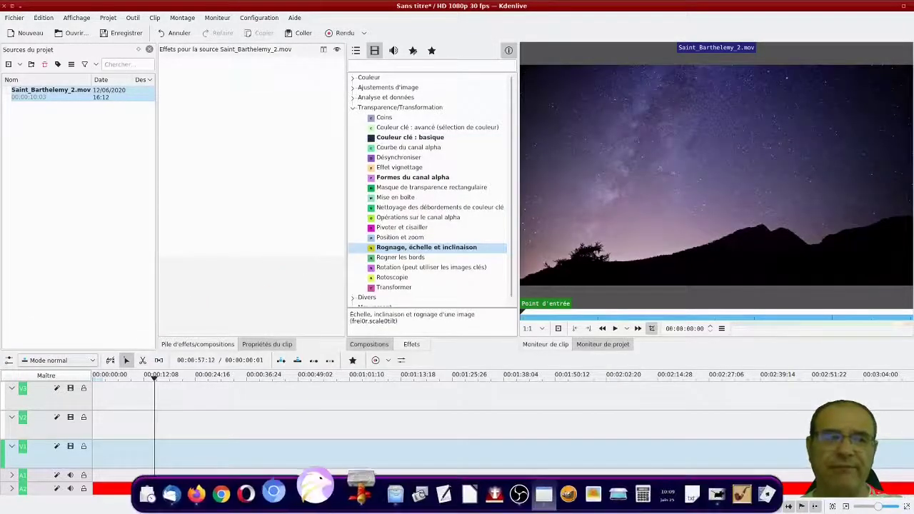
Import Particles - 39095.mp4 and Kid - 30637.mp4 from the videos folder into the project sources
left_click(348, 492)
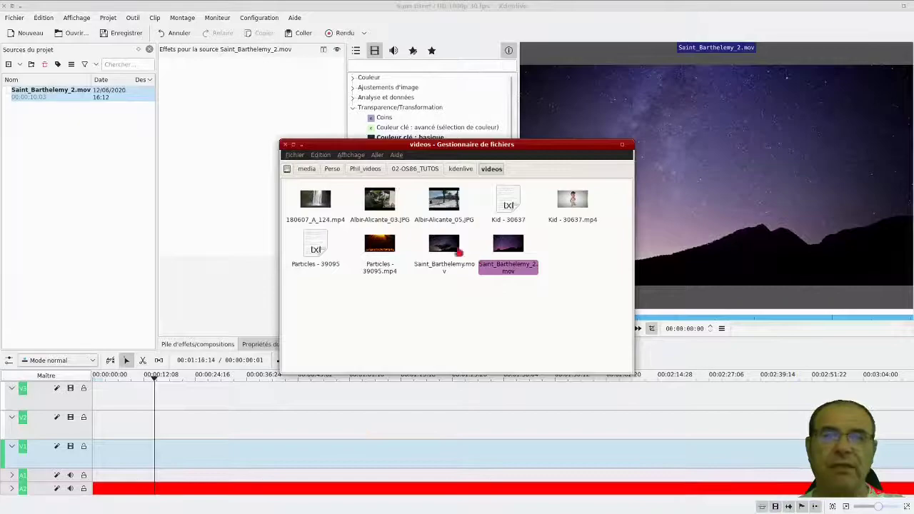
left_click_drag(379, 246, 85, 196)
left_click(572, 200)
left_click_drag(305, 239, 68, 207)
left_click(70, 209)
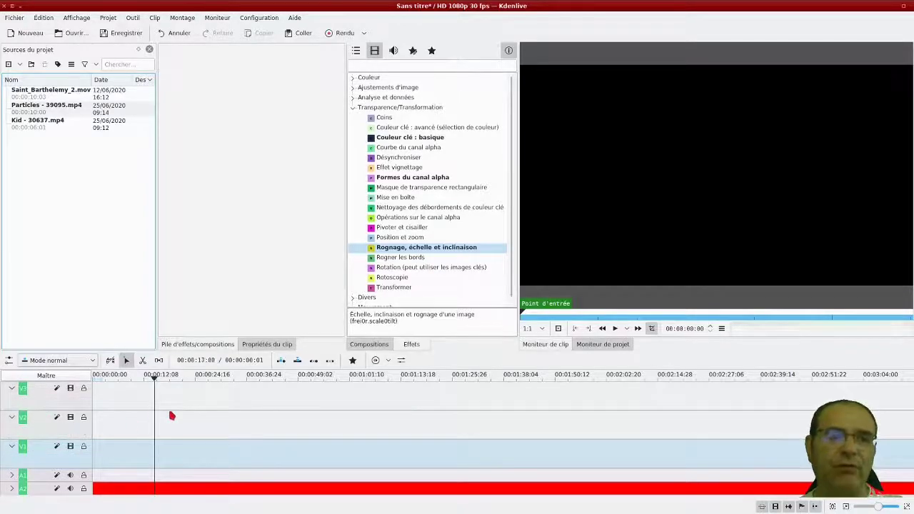
Place Kid - 30637.mp4 near the start of track V2 and name that track "kid"
left_click(50, 124)
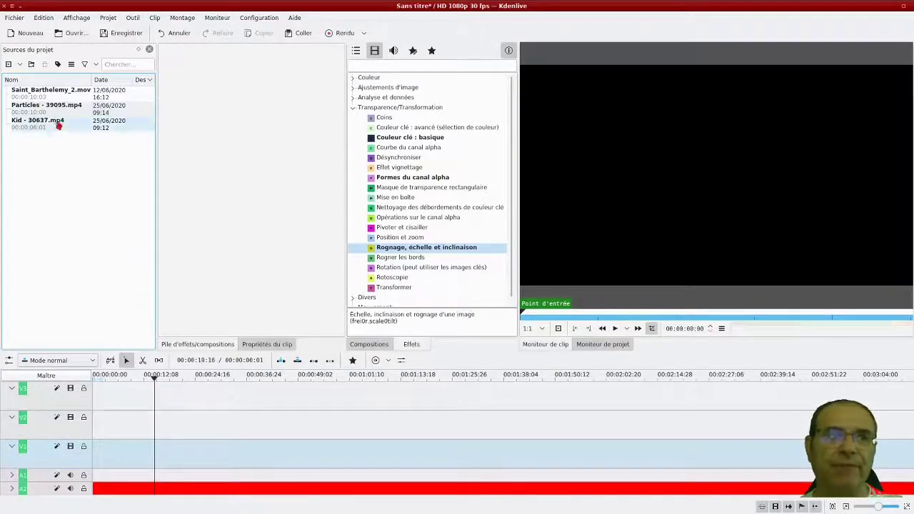
left_click_drag(44, 126, 108, 427)
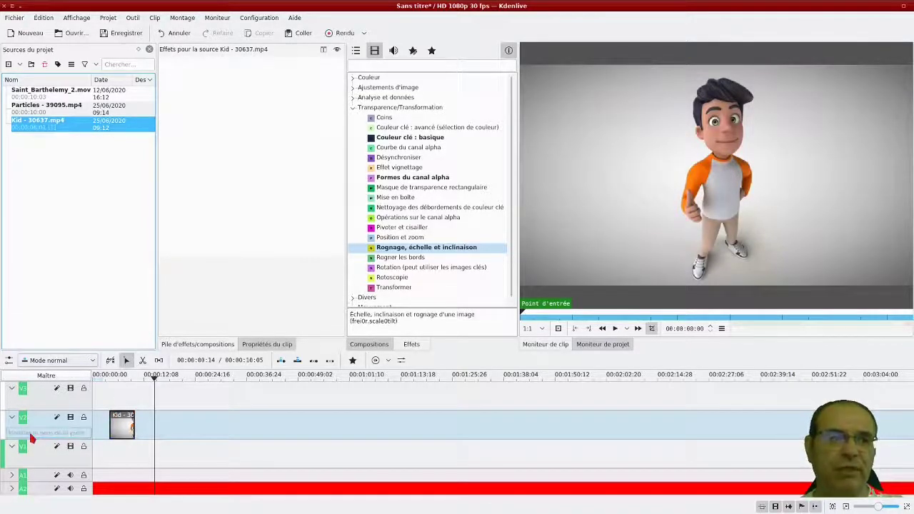
left_click(63, 432)
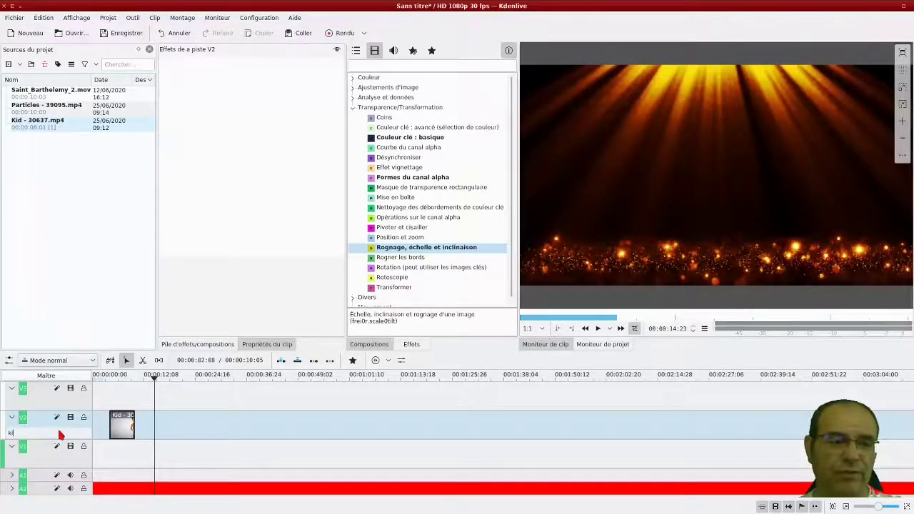
left_click(58, 431)
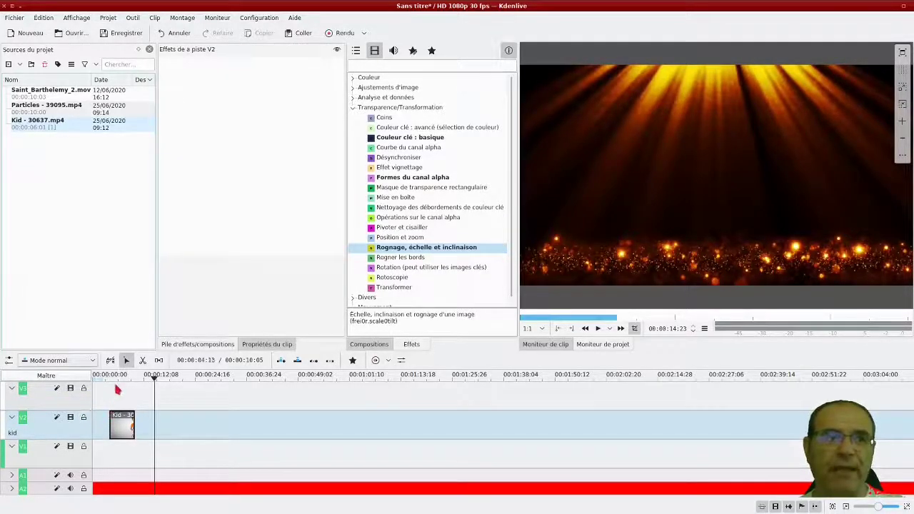
Place Saint_Barthelemy_2.mov on track V3 above the Kid clip, with the playhead at 00:00:06:04 where both clips overlap
left_click(46, 94)
left_click_drag(205, 382, 114, 416)
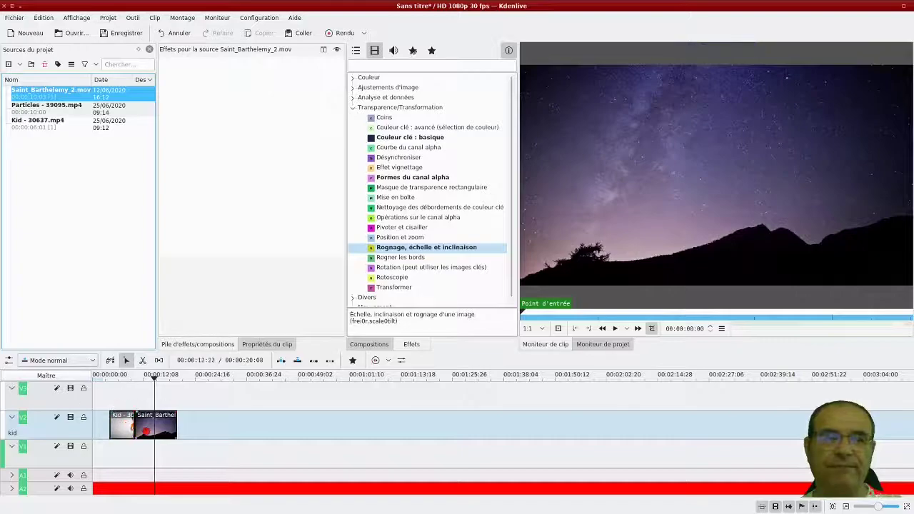
left_click(141, 430)
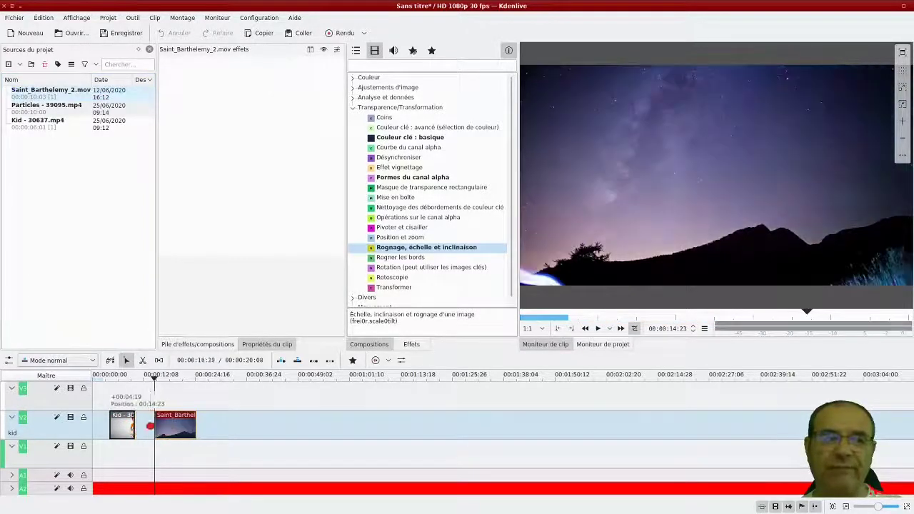
left_click_drag(151, 430, 118, 377)
left_click(123, 377)
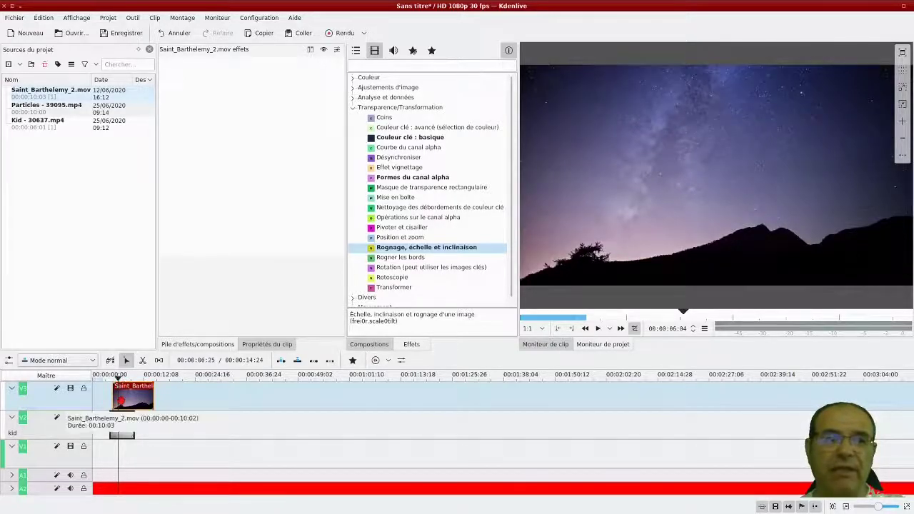
left_click_drag(122, 435, 121, 425)
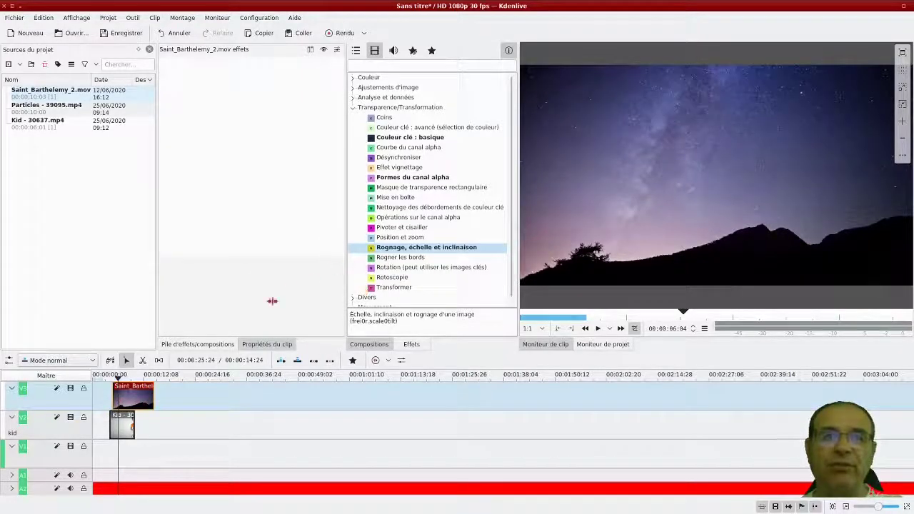
Add a Composite composition spanning the whole Saint_Barthelemy_2 clip and shift its image sideways to about X 735, Y 5
right_click(131, 398)
mouse_move(175, 397)
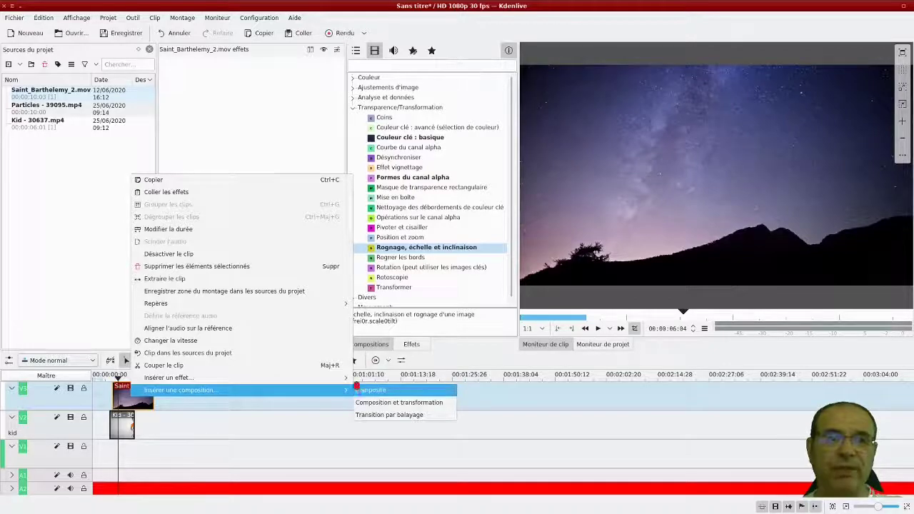
left_click(359, 390)
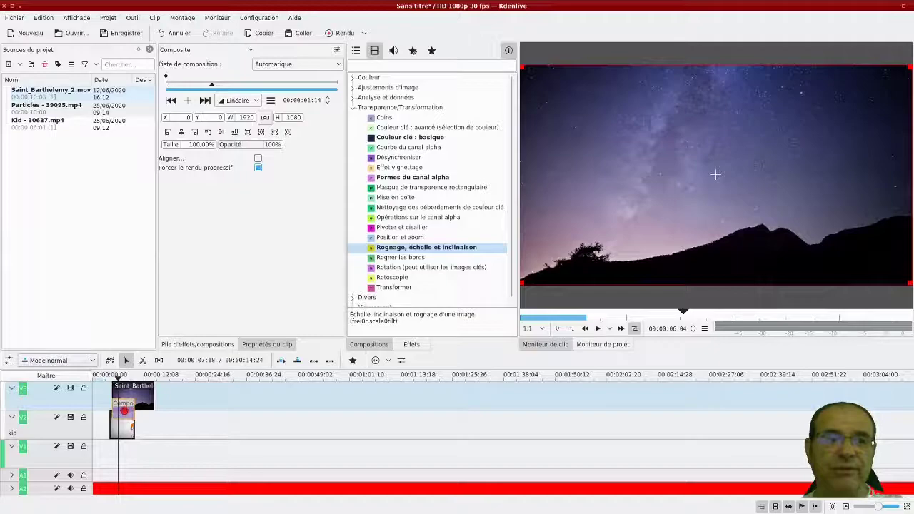
left_click_drag(135, 409, 153, 413)
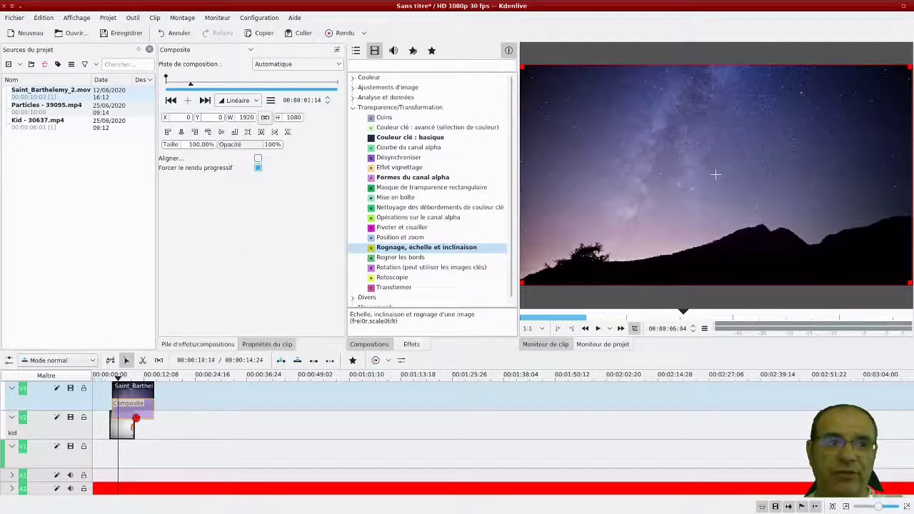
left_click_drag(717, 173, 867, 174)
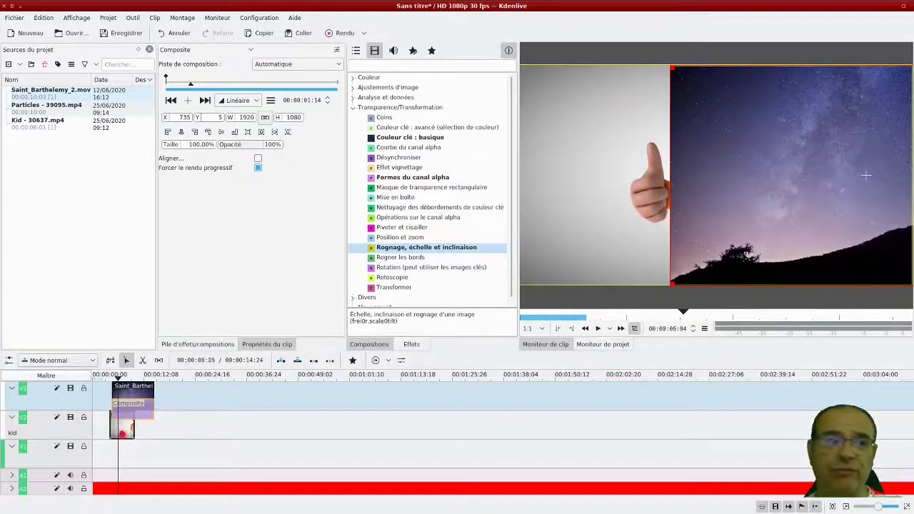
Add a Composite composition spanning the whole Kid clip and shift its image sideways to about X -453, Y -4
right_click(127, 435)
mouse_move(163, 426)
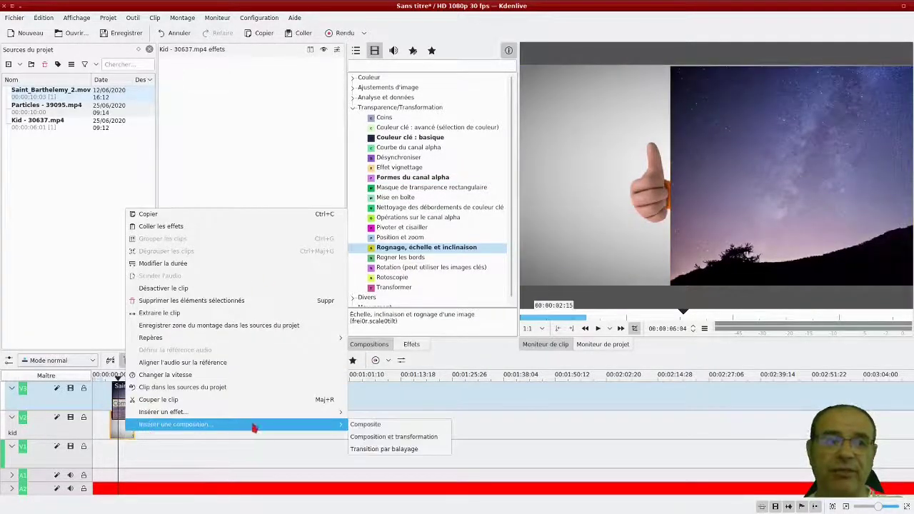
left_click(355, 426)
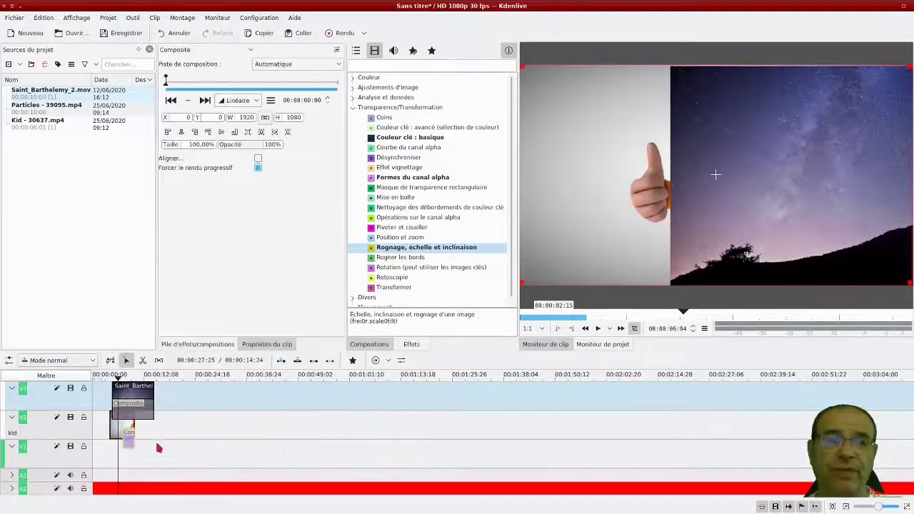
left_click_drag(125, 443, 165, 423)
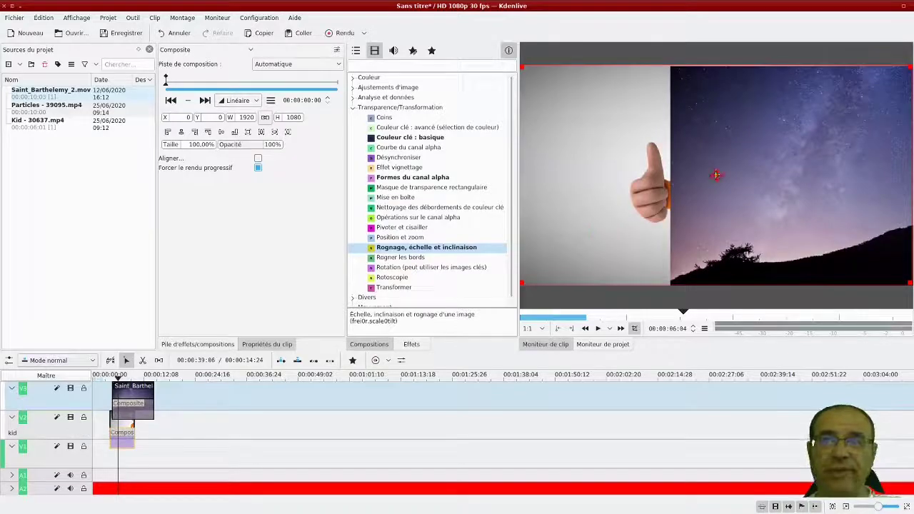
left_click_drag(717, 174, 624, 174)
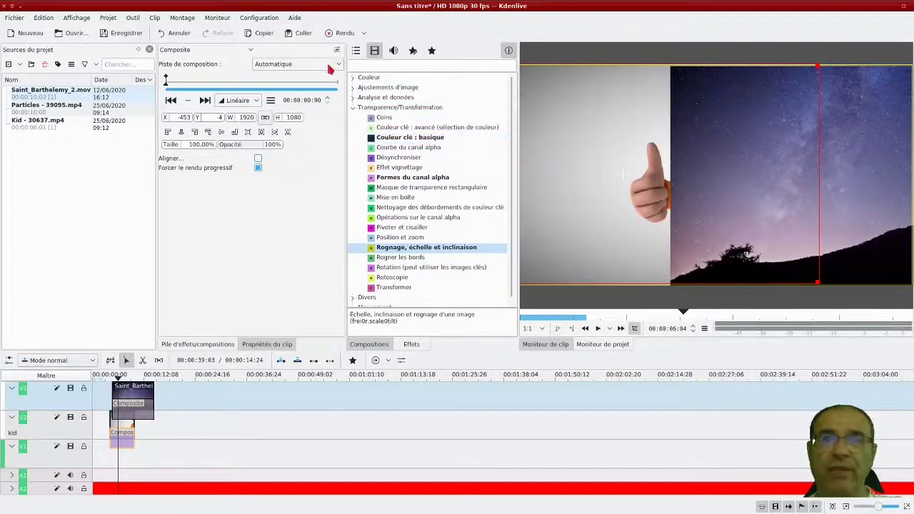
Set the composition track of the Kid and night-sky composites to Arrière-plan and shift the sky image to about X 786, Y 3
left_click(300, 69)
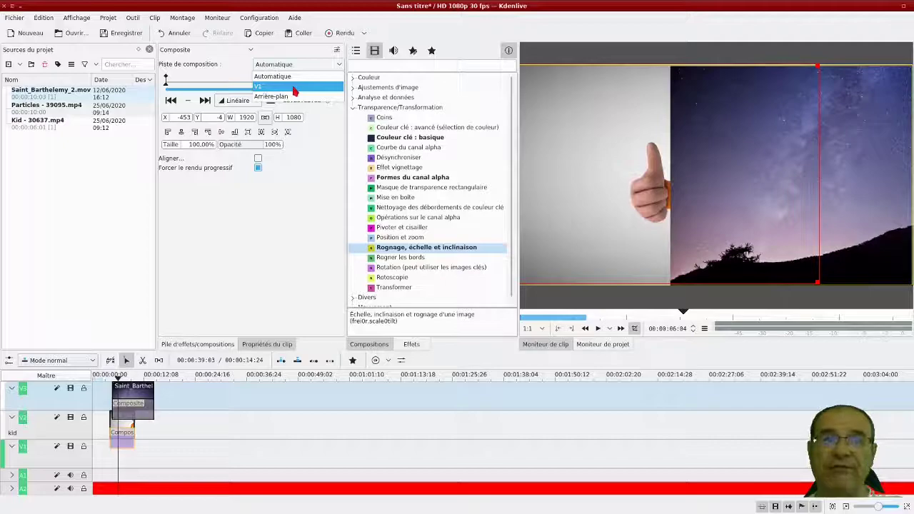
left_click(292, 96)
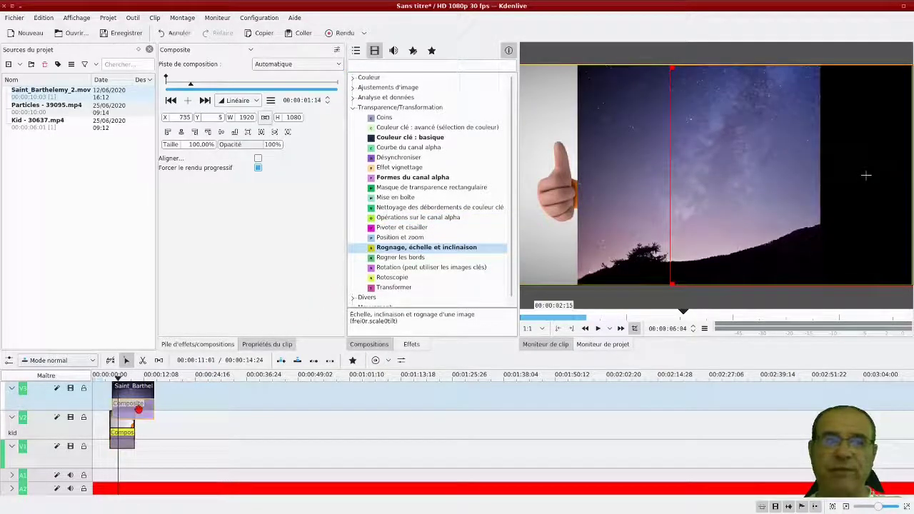
left_click(139, 409)
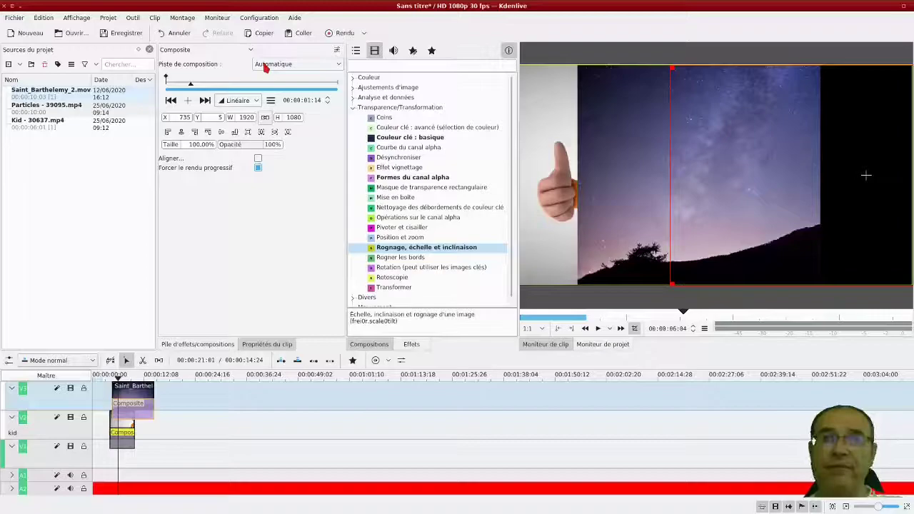
left_click(314, 65)
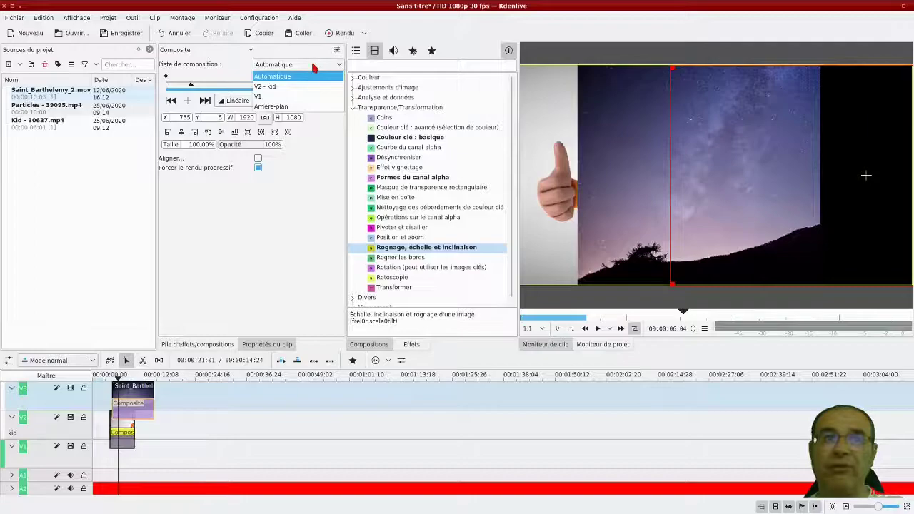
left_click(287, 96)
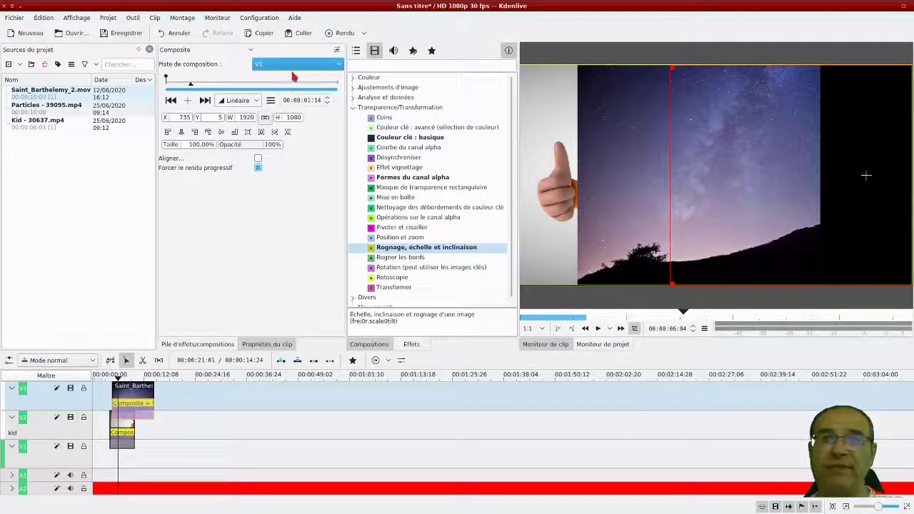
left_click(298, 69)
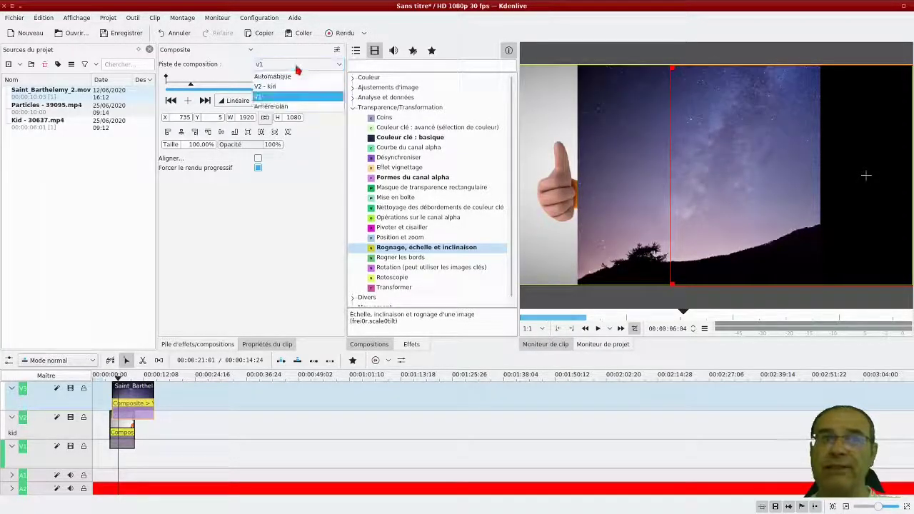
left_click(286, 104)
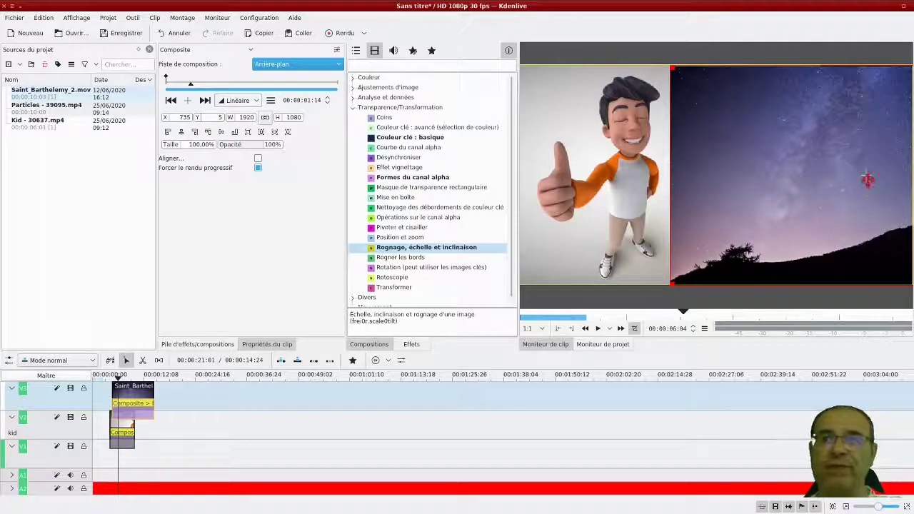
left_click_drag(866, 176, 877, 175)
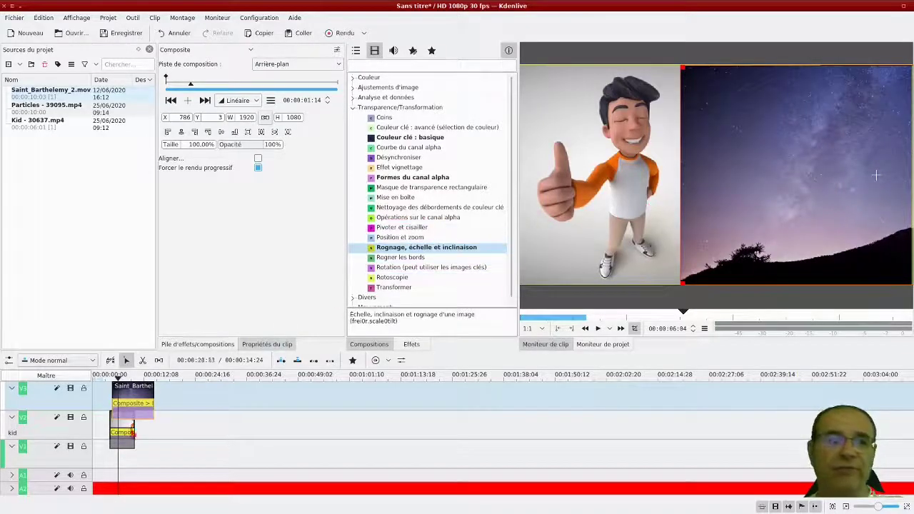
Name track V3 "ciel"
left_click(39, 407)
key("space")
type("cl")
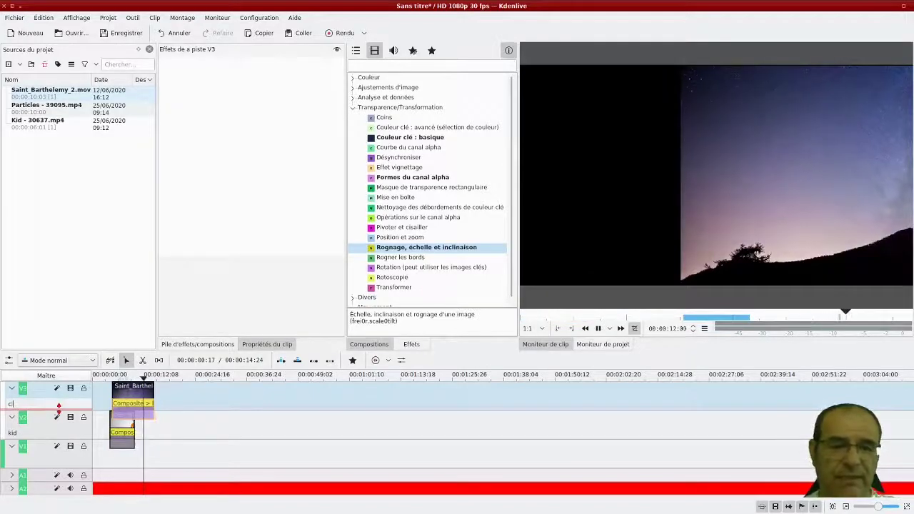
type("el")
key("Return")
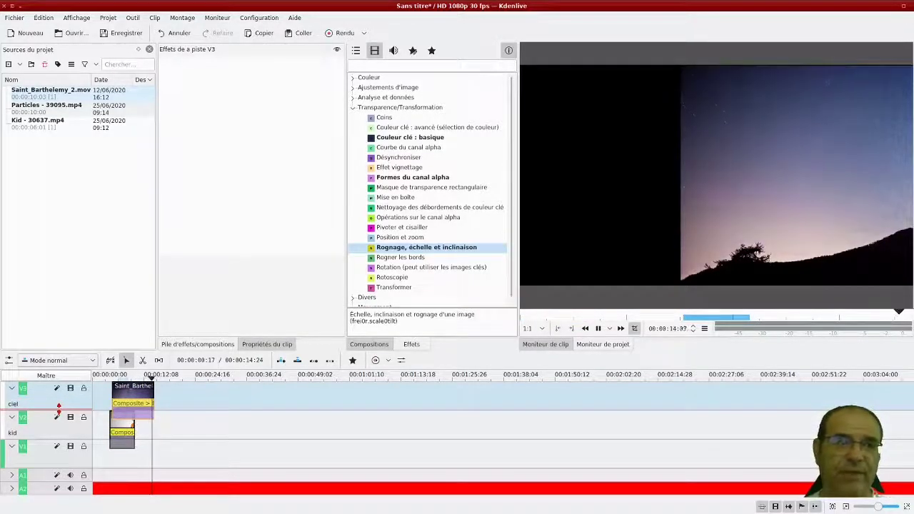
Play the montage from the start of the Kid clip to check the side-by-side composition
left_click(110, 398)
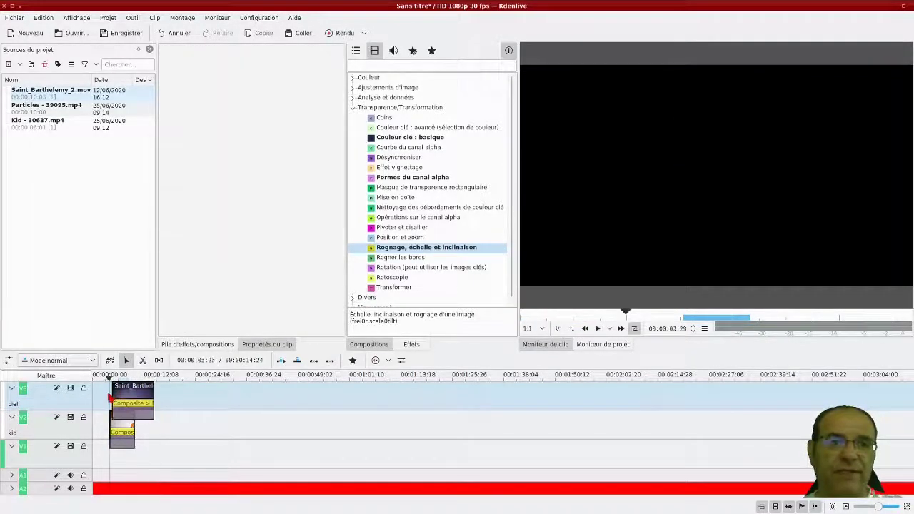
left_click(600, 328)
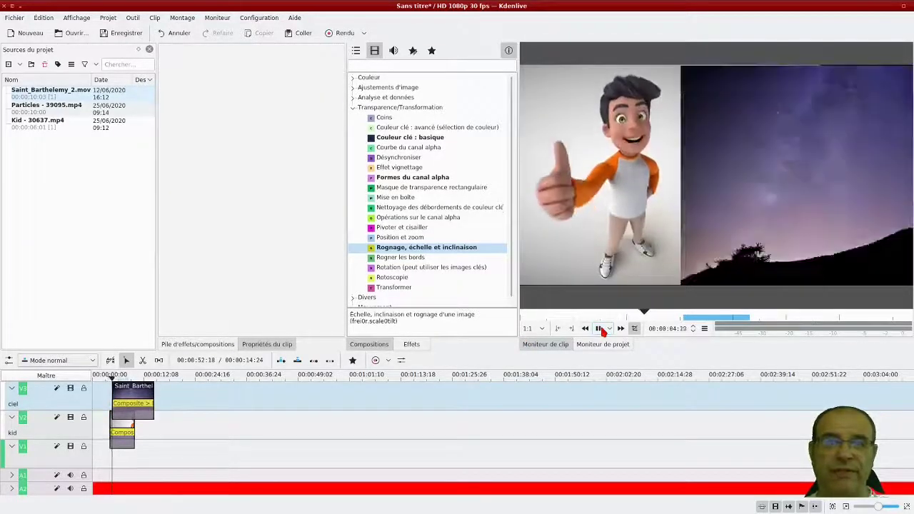
left_click(600, 329)
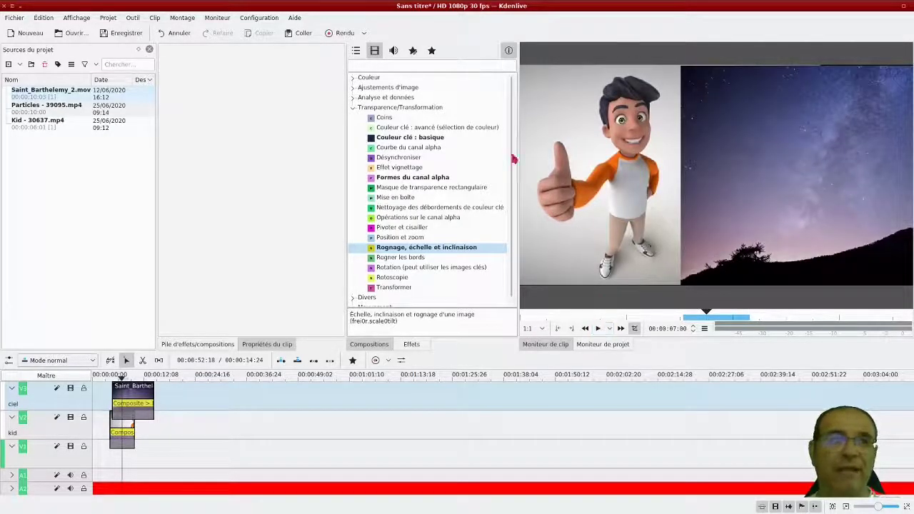
Place Particles - 39095.mp4 near the start of track V1, beneath the Kid and night-sky clips
left_click_drag(51, 112, 100, 472)
key("space")
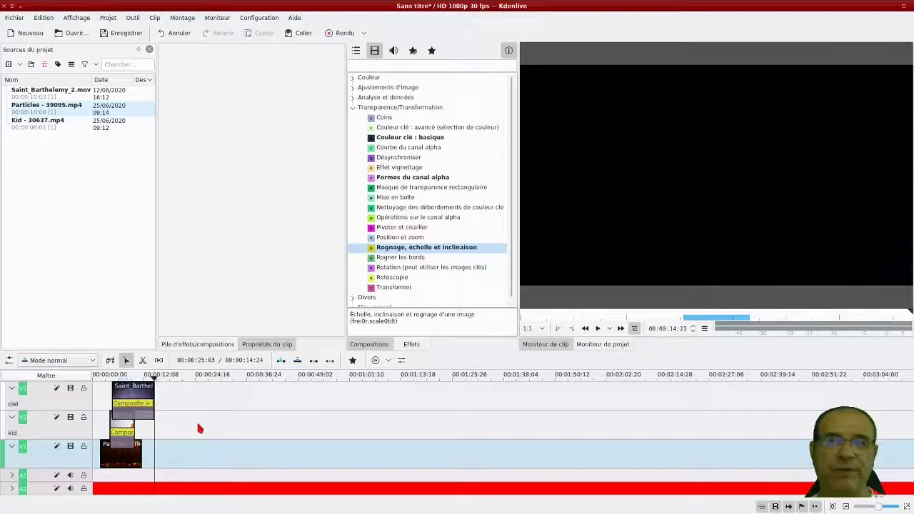
Add a Composite composition to the Particles - 39095.mp4 clip on track V1
left_click(119, 463)
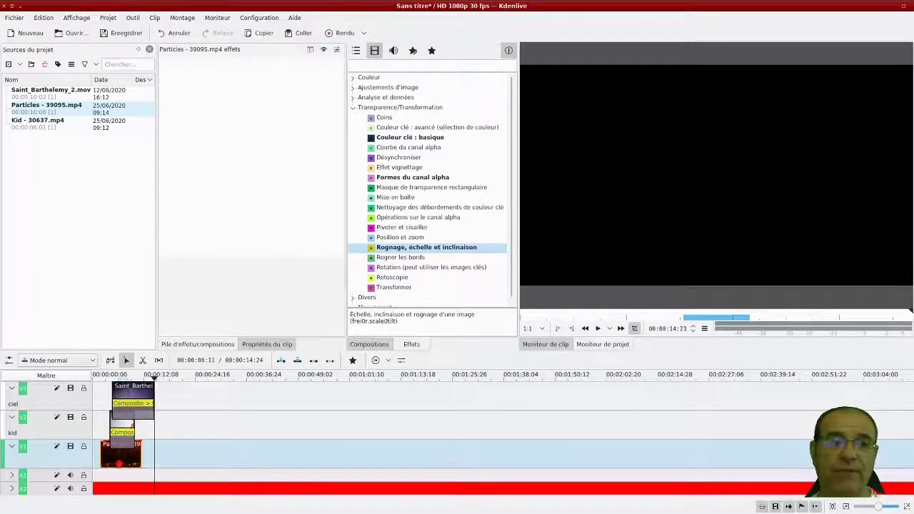
right_click(119, 463)
mouse_move(159, 461)
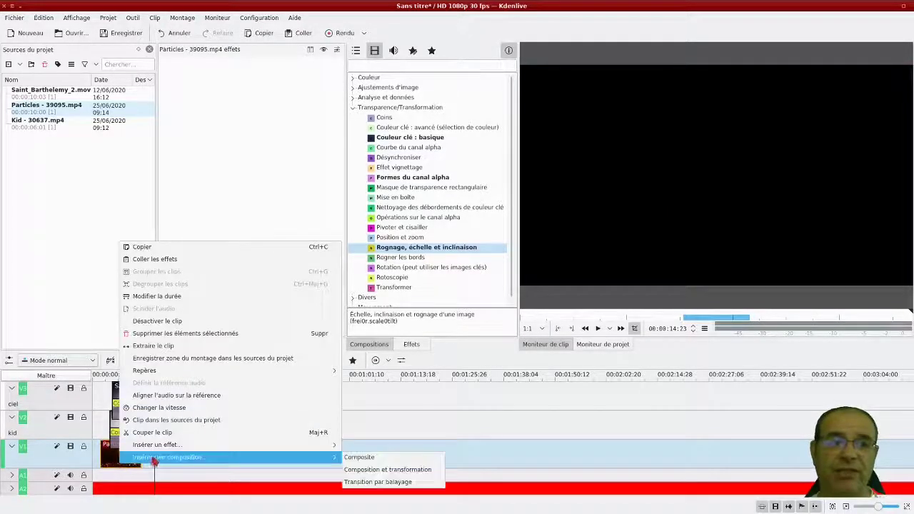
left_click(359, 457)
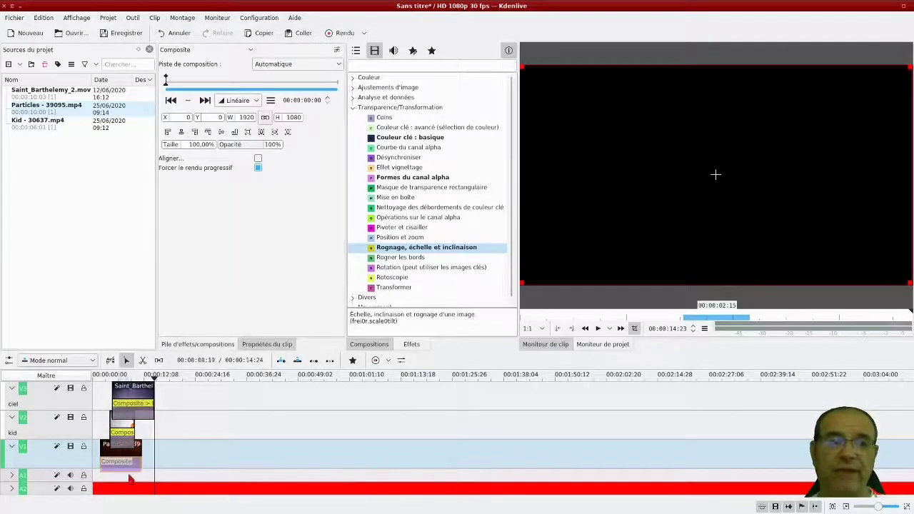
Play the montage from near its beginning to check how the three video layers combine
left_click(100, 418)
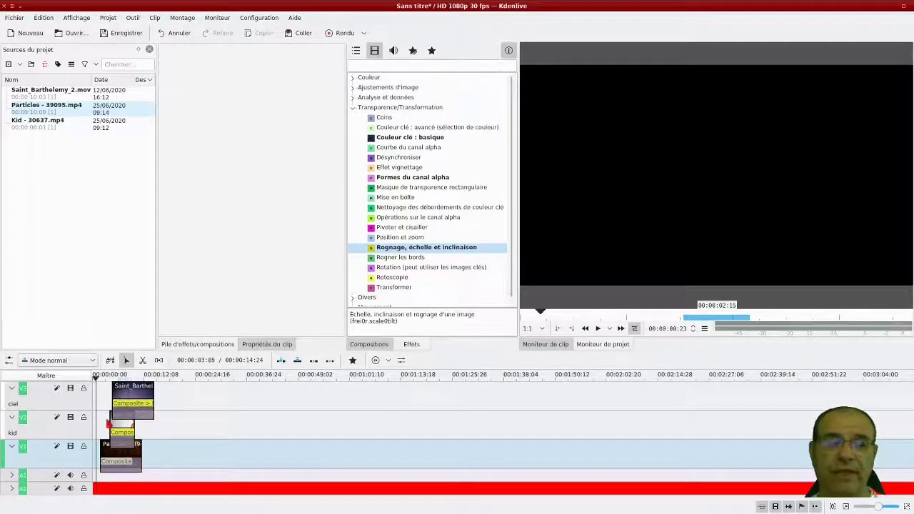
left_click(109, 425)
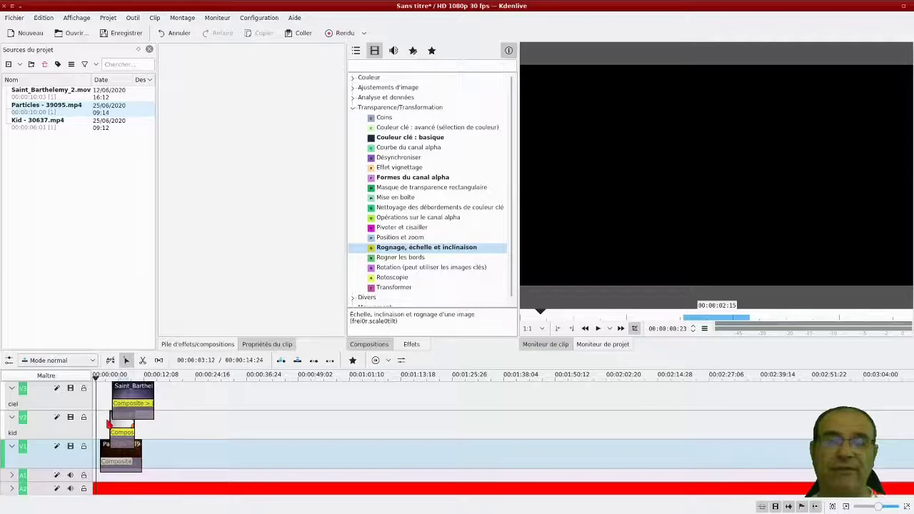
left_click(109, 425)
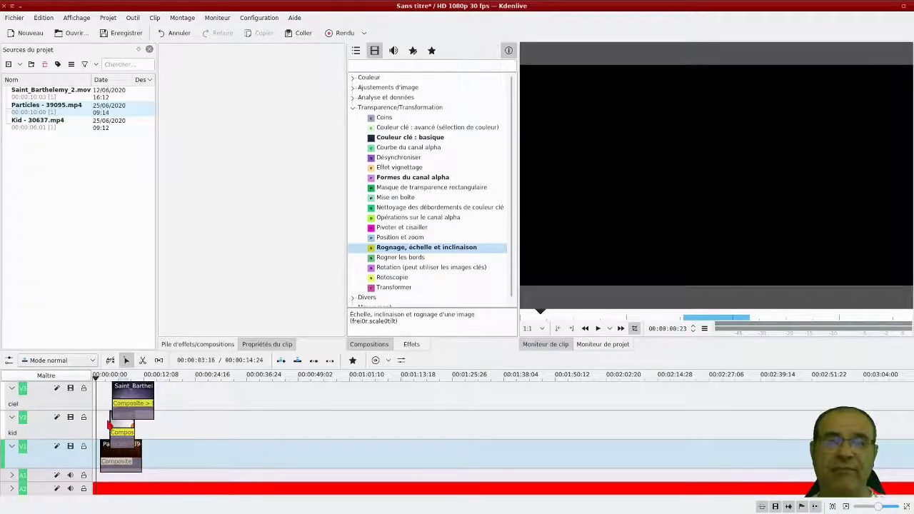
key("space")
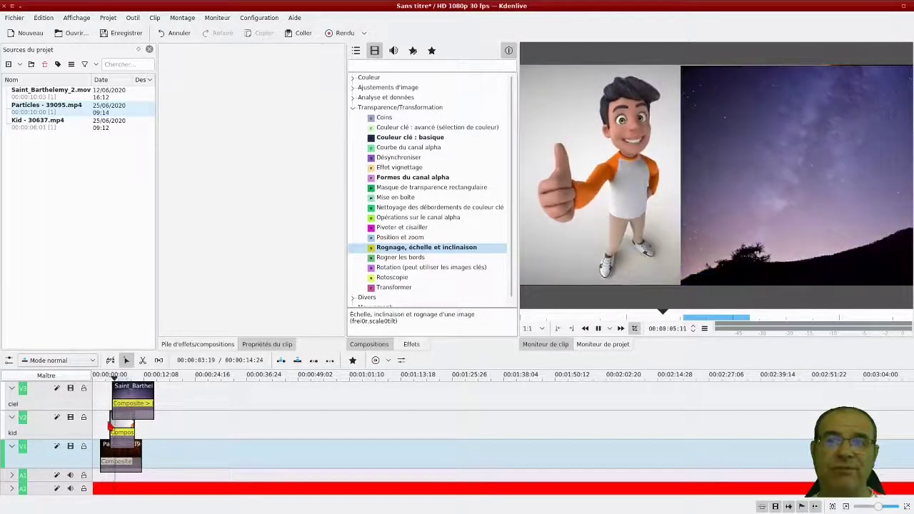
key("space")
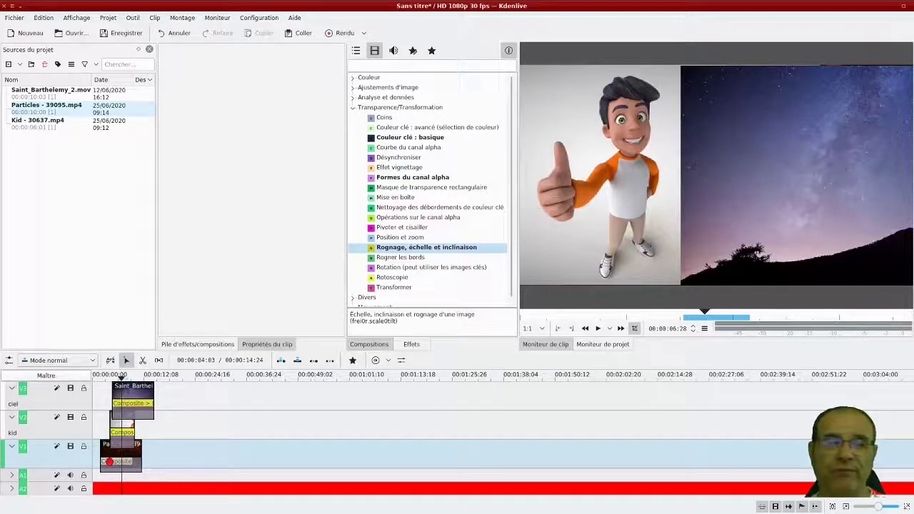
Delete the Composite composition from the Particles clip on track V1
left_click(111, 461)
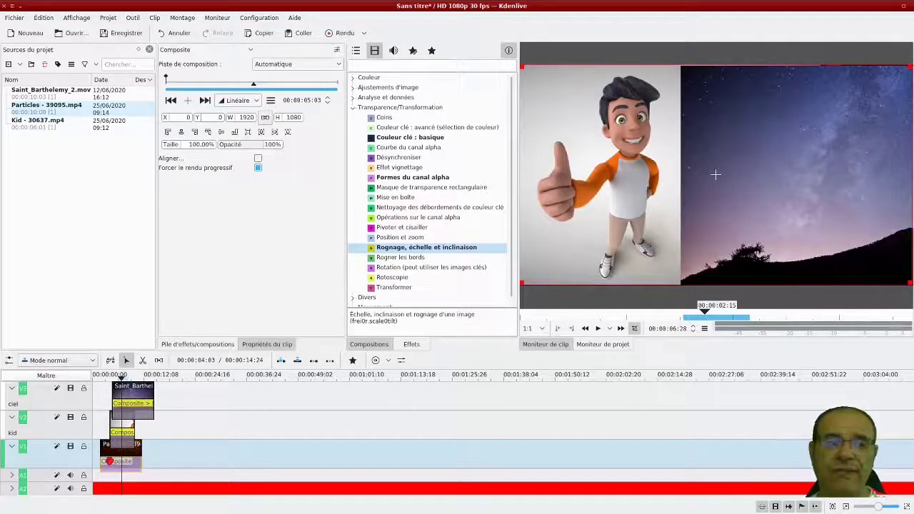
key("Delete")
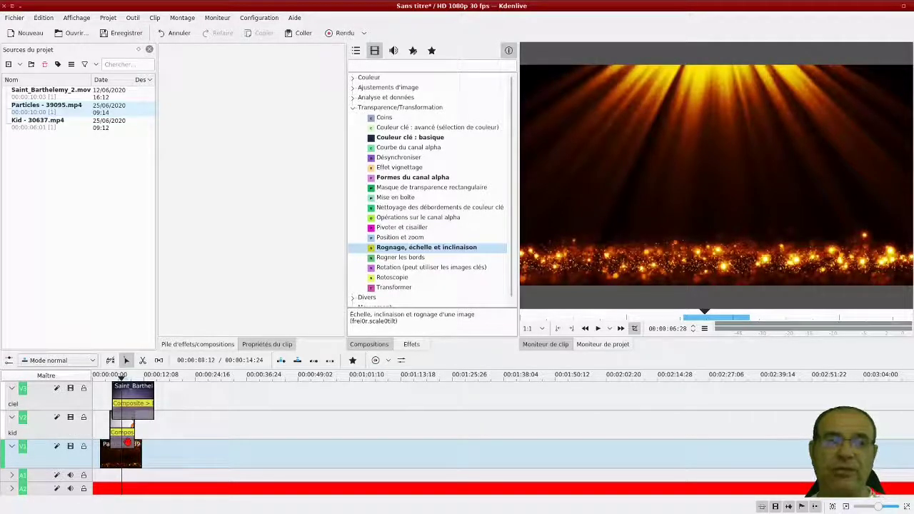
Set the composition track of both the Kid composite and the night-sky composite to V1
left_click(126, 436)
left_click(306, 65)
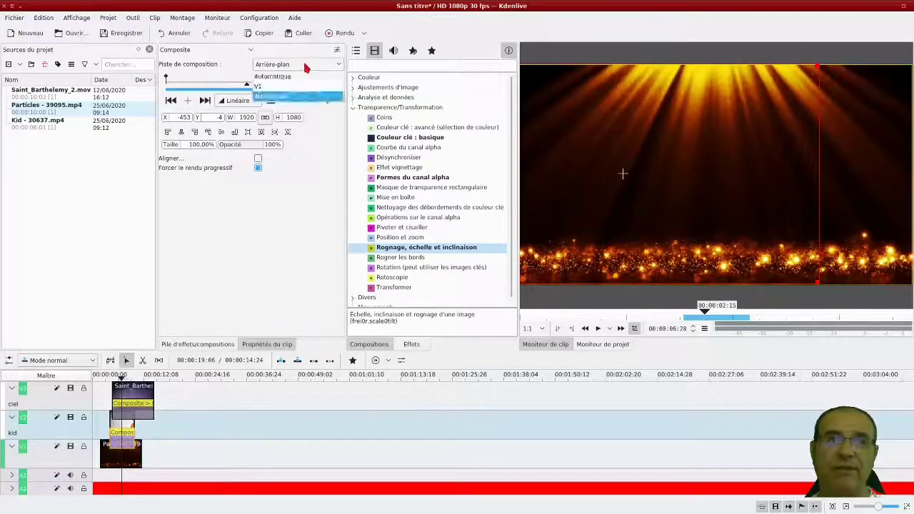
left_click(280, 89)
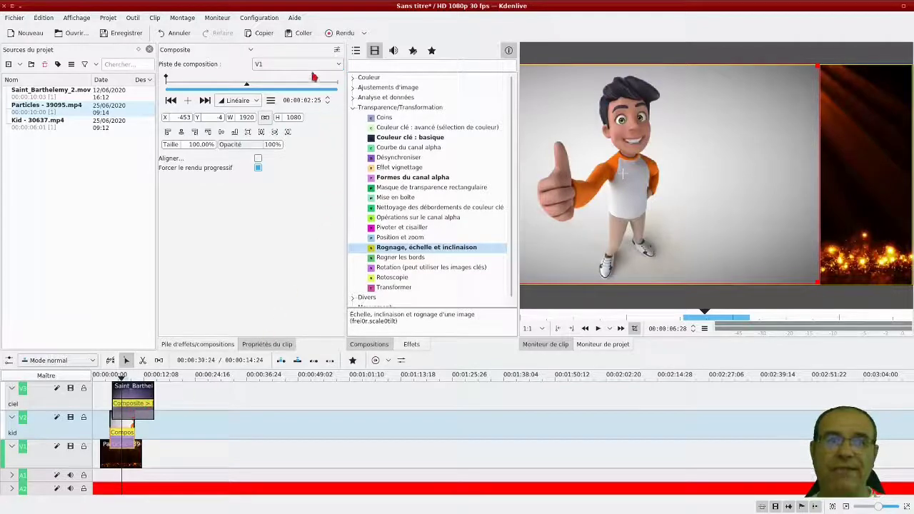
left_click(313, 66)
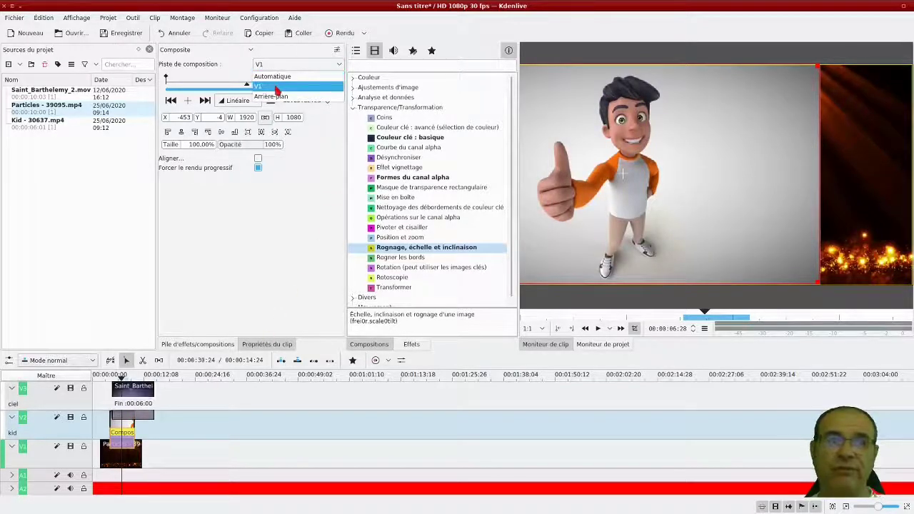
left_click(277, 90)
left_click(302, 65)
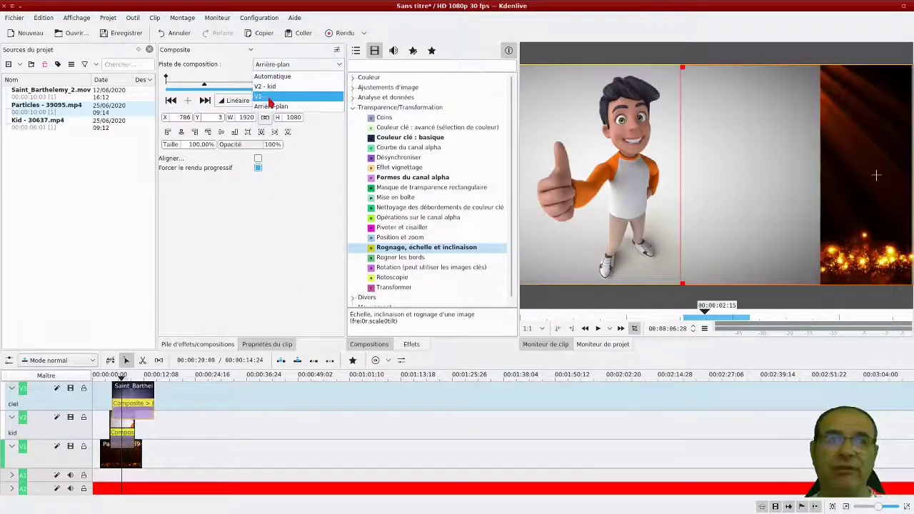
left_click(270, 101)
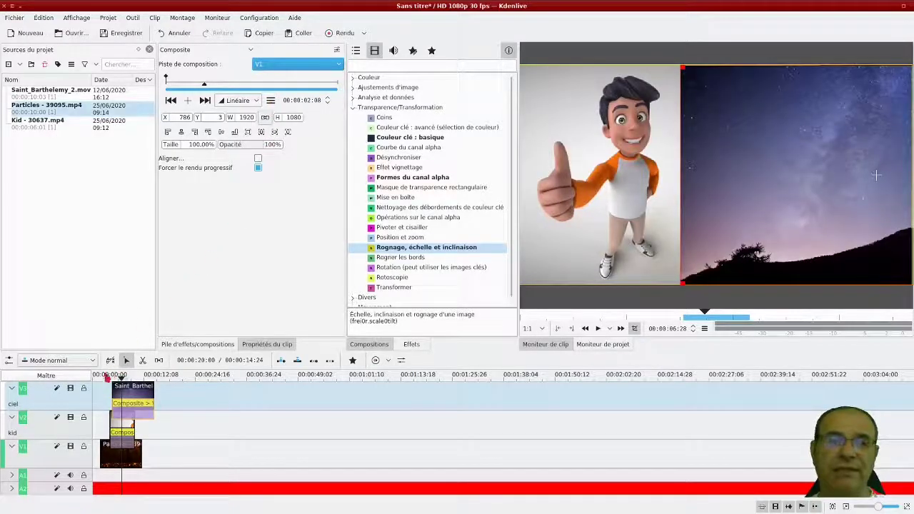
Play the montage to check the Kid and night-sky images over the particles background
left_click(100, 383)
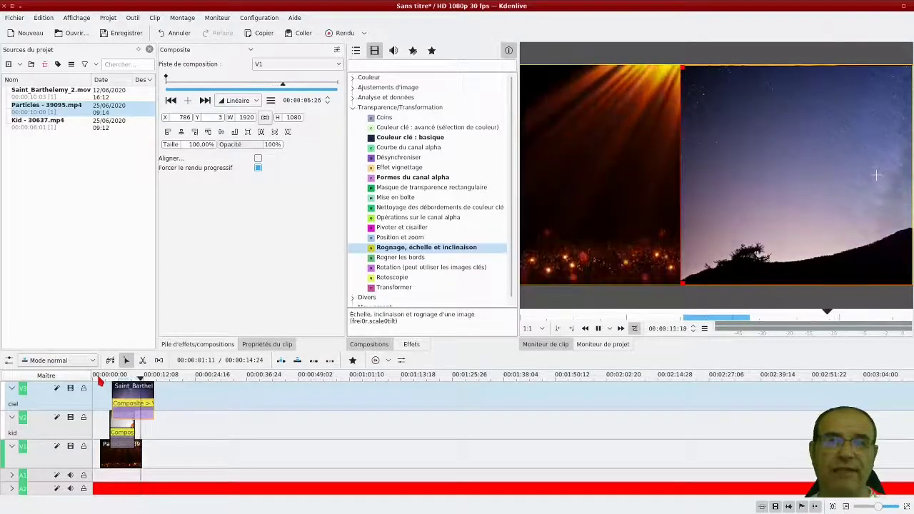
key("space")
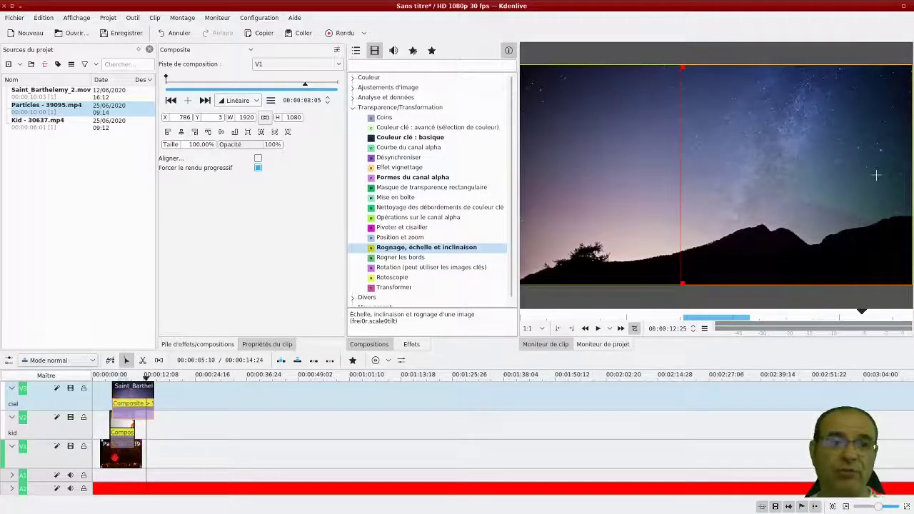
Slow the Particles - 39095.mp4 clip on track V1 to 50% speed
right_click(116, 457)
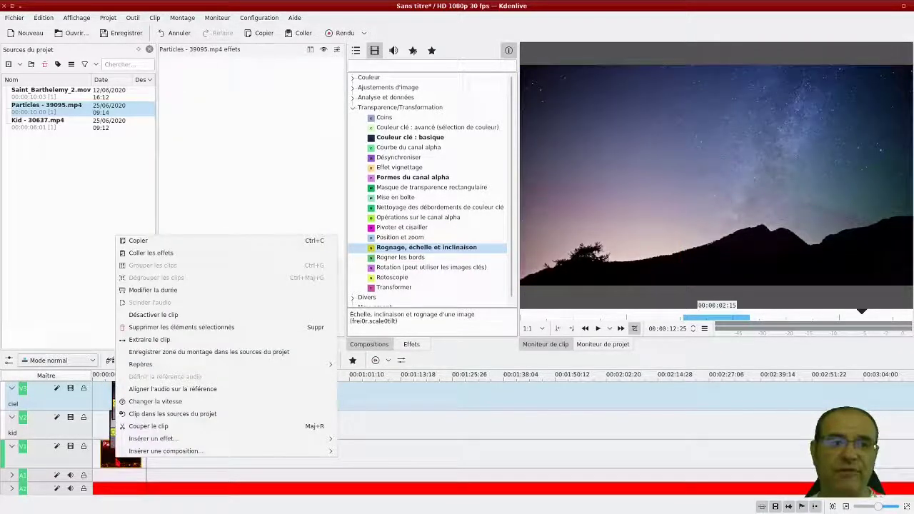
left_click(146, 404)
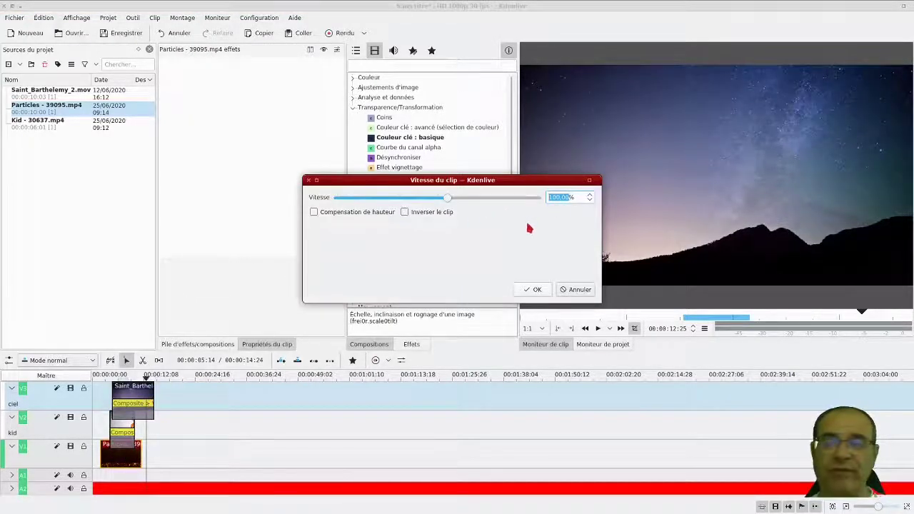
type("50")
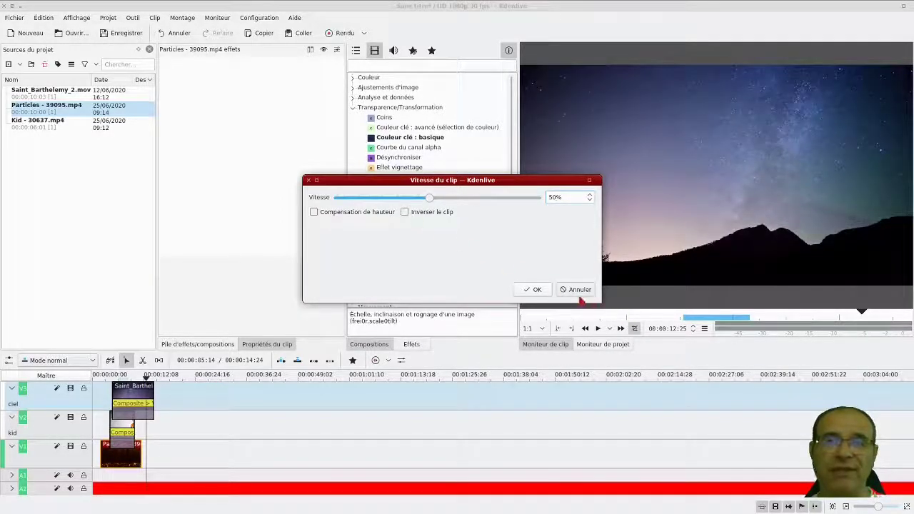
left_click(537, 289)
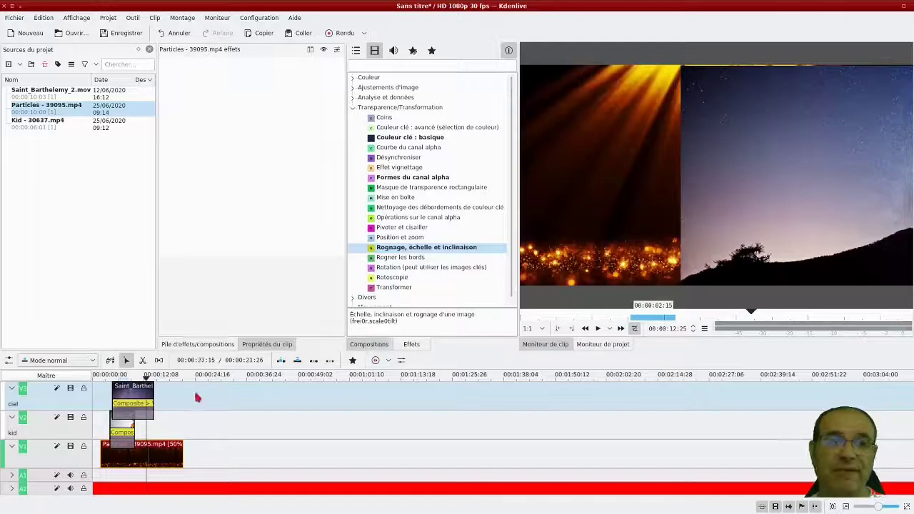
Play the montage from the start of the slowed Particles clip to check its coverage beneath the other clips
left_click(103, 385)
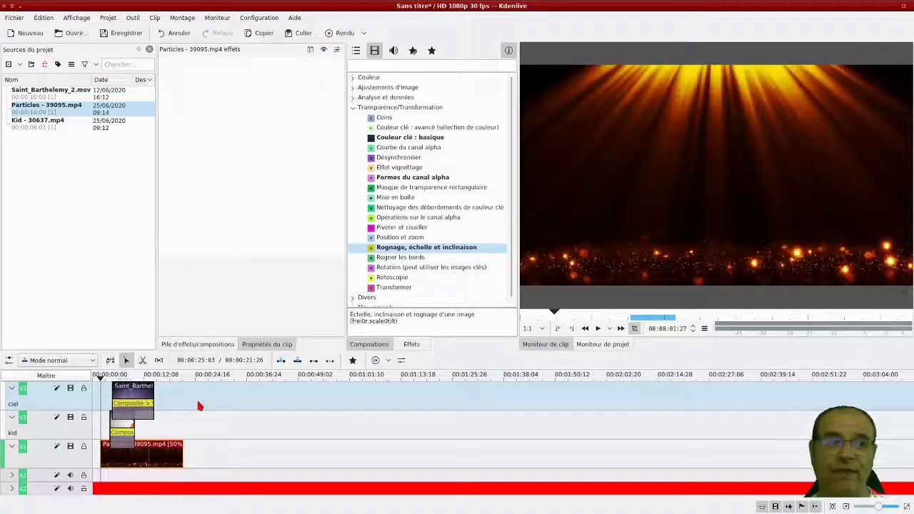
key("space")
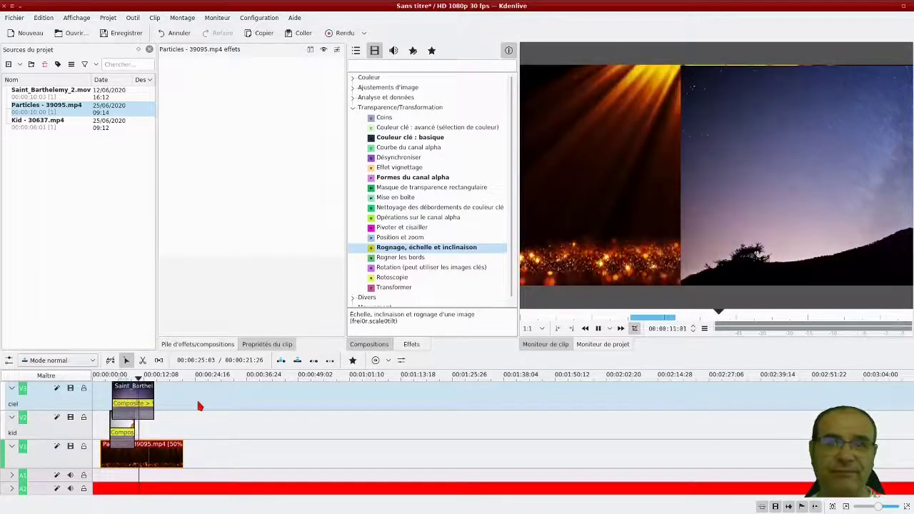
key("space")
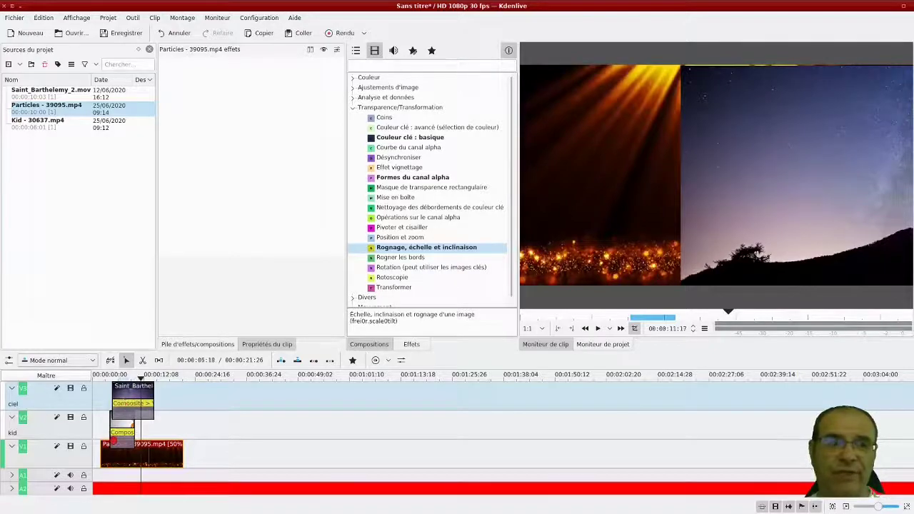
Add the Formes du canal alpha effect to the Kid clip at 00:00:05:00 and set its shape to ellipse
left_click(115, 375)
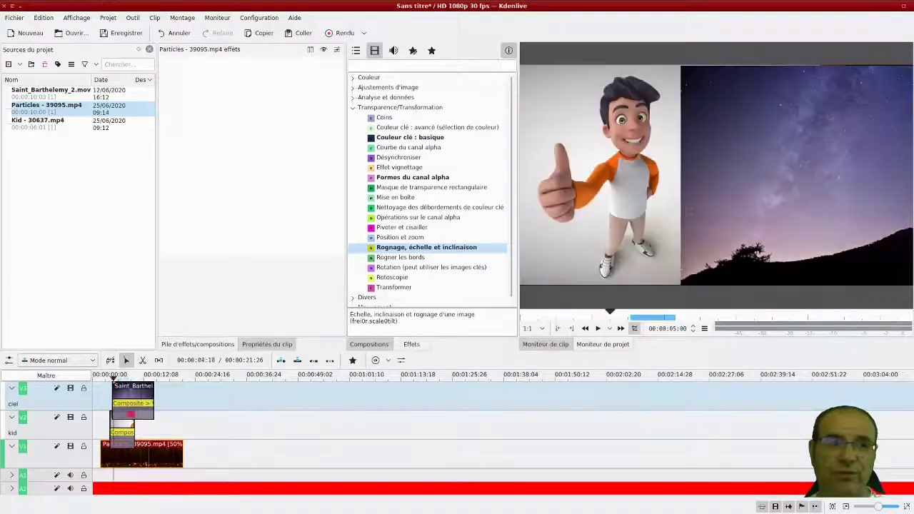
left_click(126, 427)
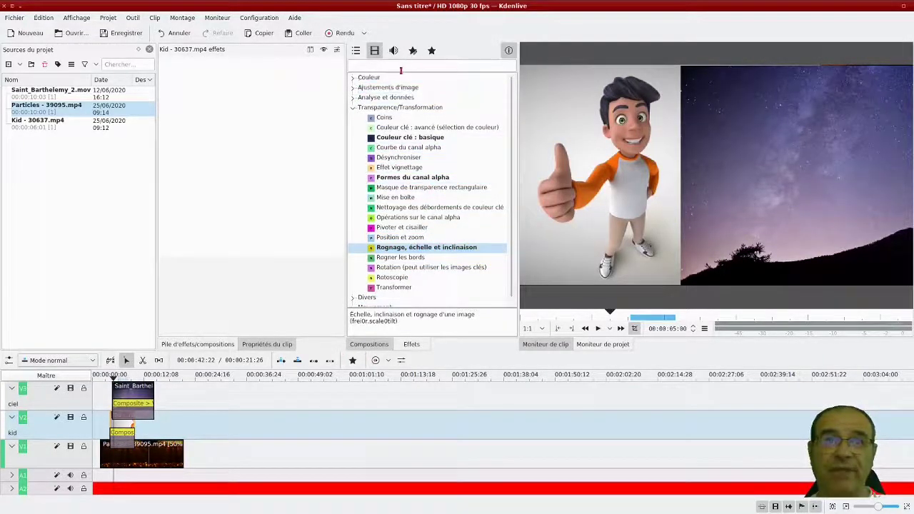
double_click(403, 178)
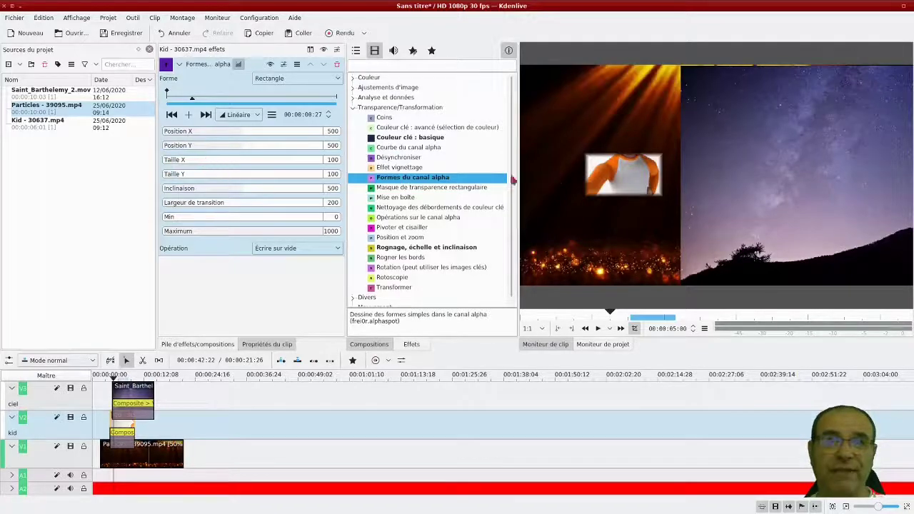
left_click(298, 79)
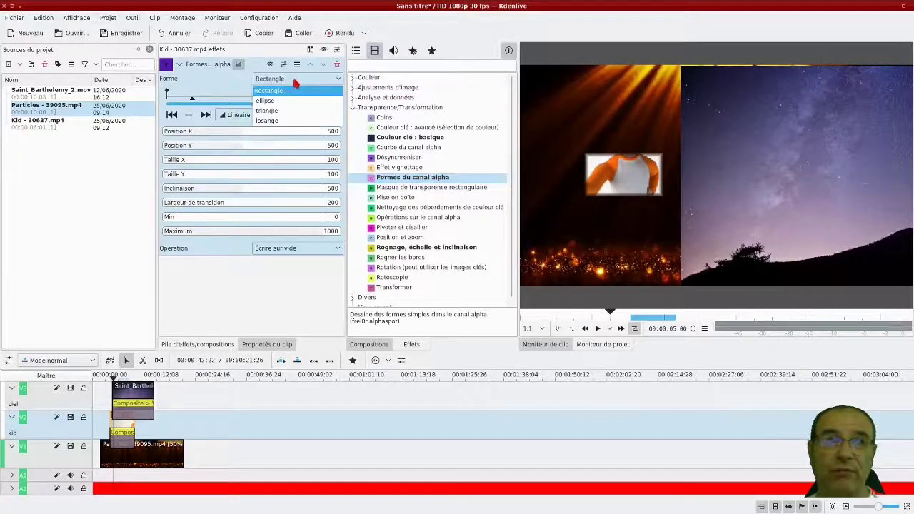
left_click(277, 101)
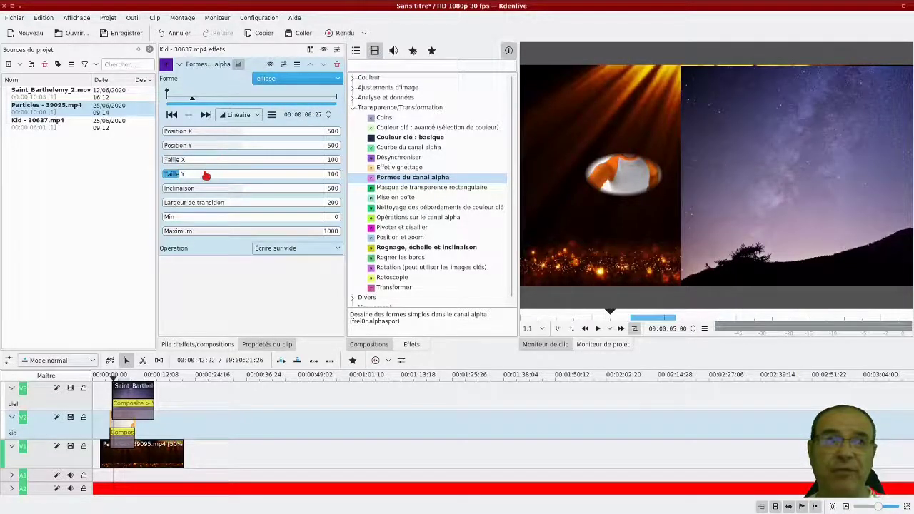
Fit the ellipse around the kid with Taille Y 546, Taille X 199 and Position X 466
left_click_drag(206, 176, 252, 180)
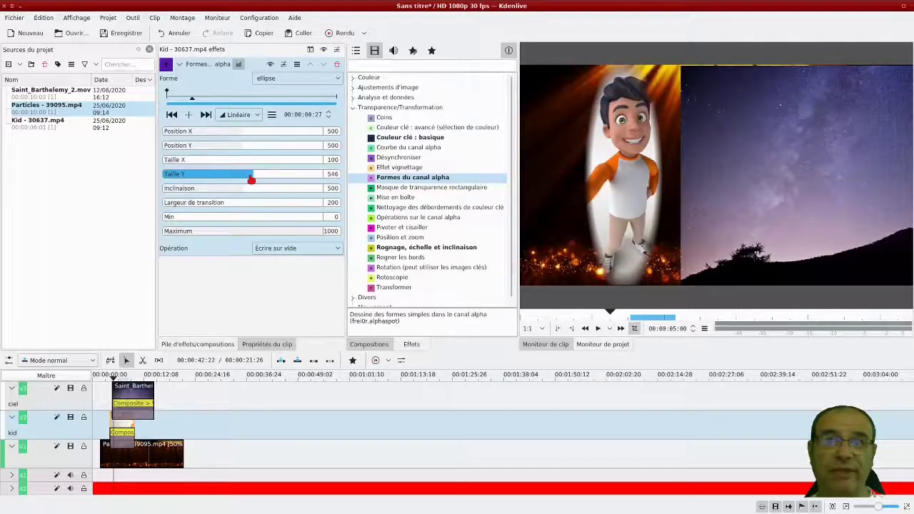
left_click(207, 162)
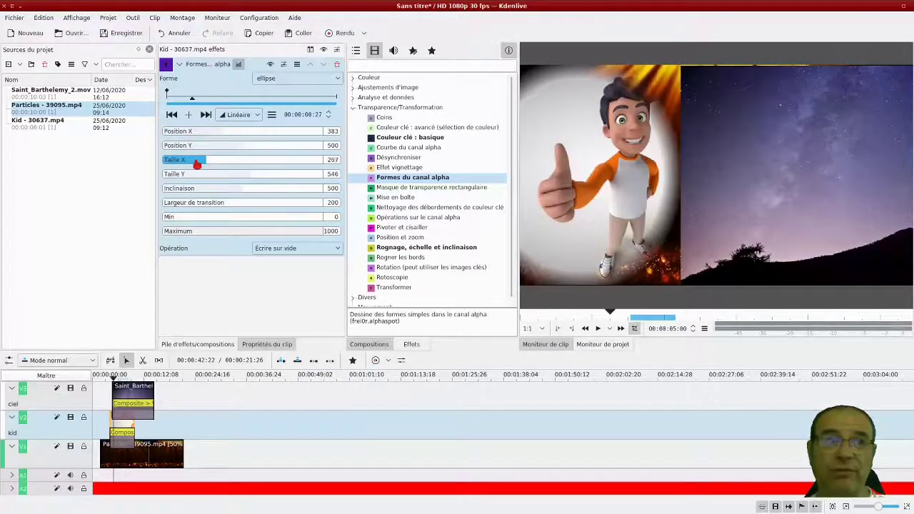
scroll(197, 163, "down", 2)
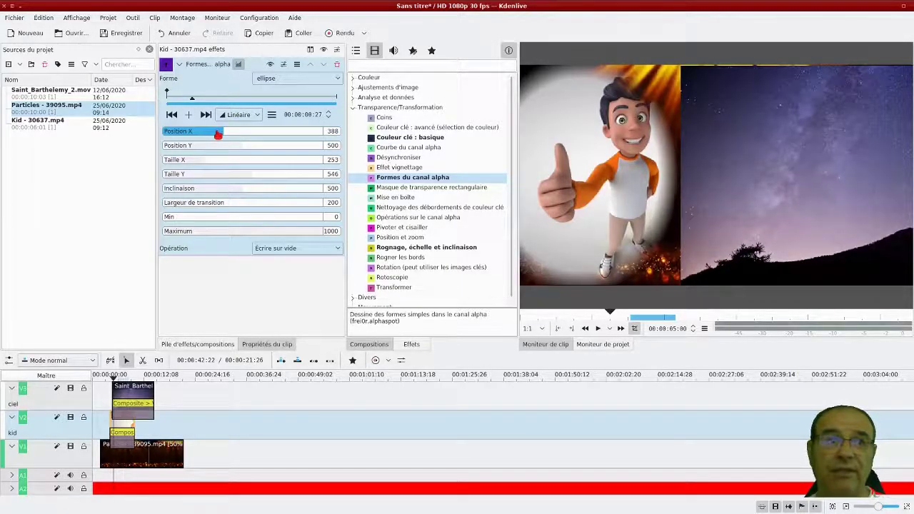
left_click(218, 133)
left_click(231, 133)
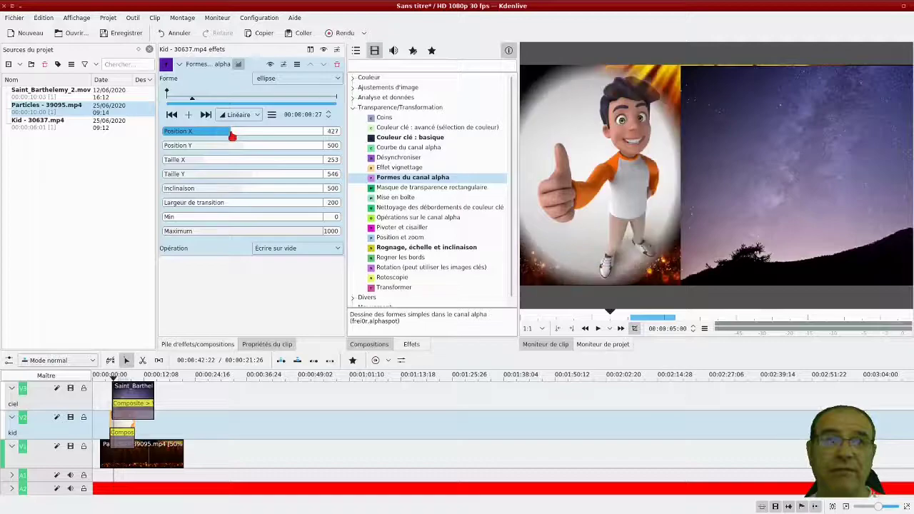
left_click(241, 136)
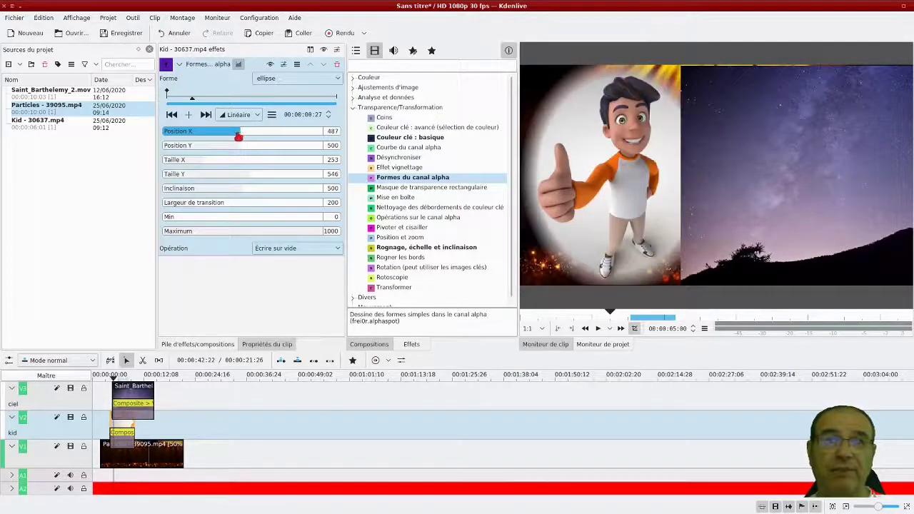
left_click(236, 133)
left_click(207, 162)
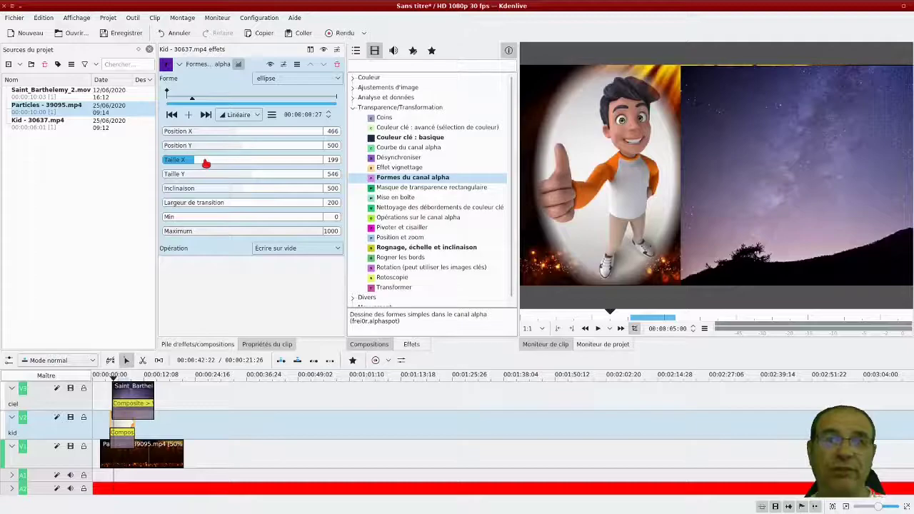
Soften the Kid clip's ellipse with a Largeur de transition of 356 and play the result
left_click(214, 205)
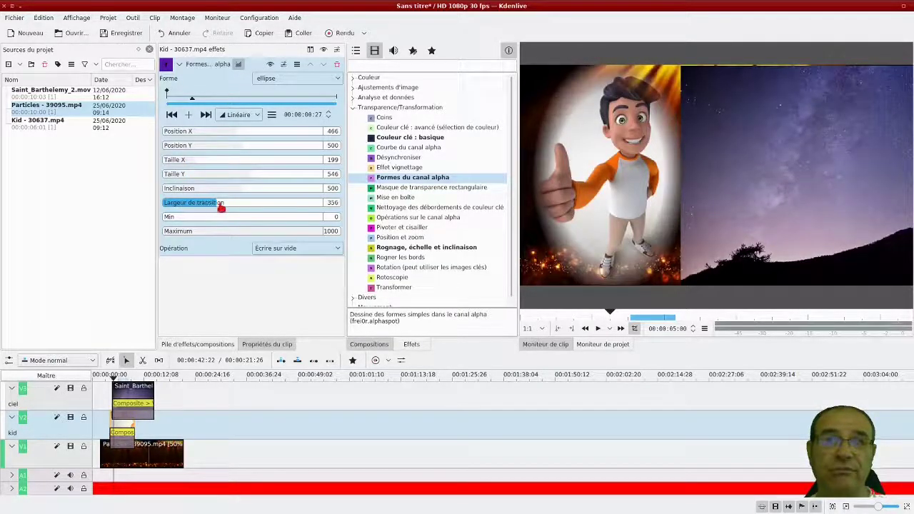
left_click(98, 390)
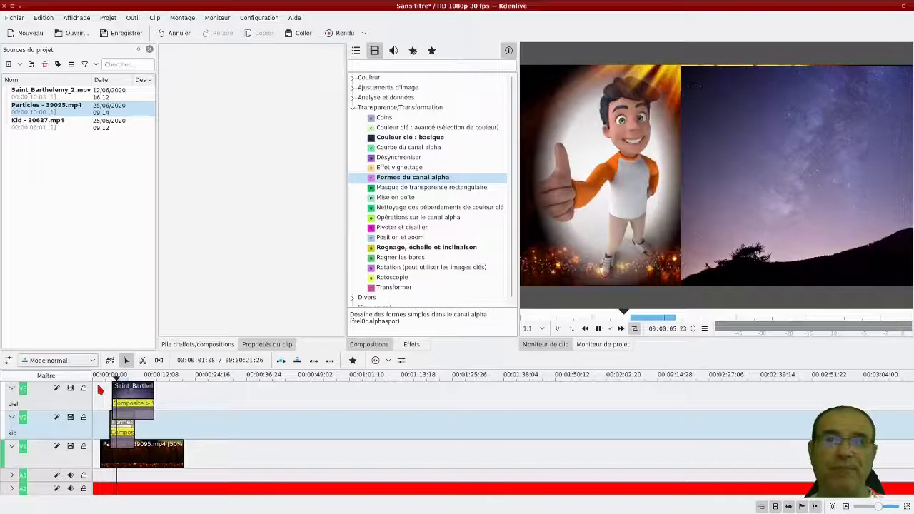
key("space")
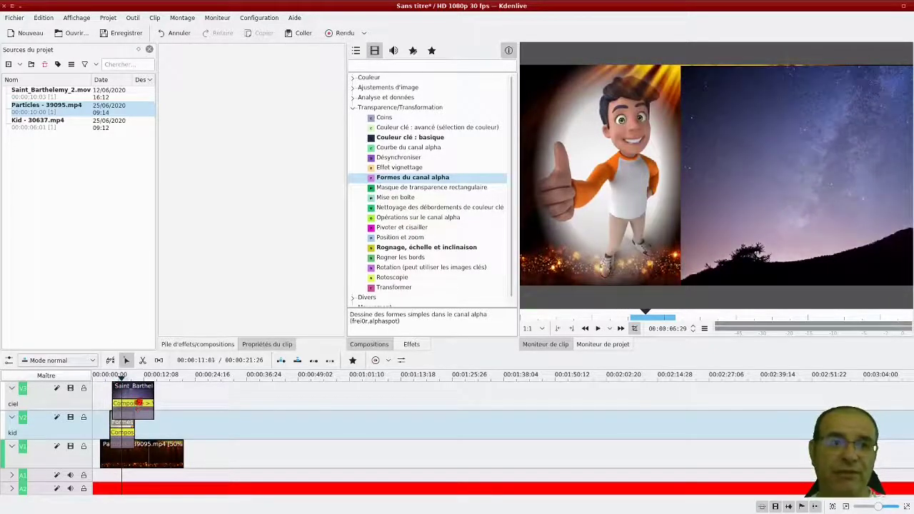
Add the Rognage, échelle et inclinaison effect to the Saint_Barthelemy_2.mov clip and crop it 348 at the left and 422 at the right
left_click(139, 414)
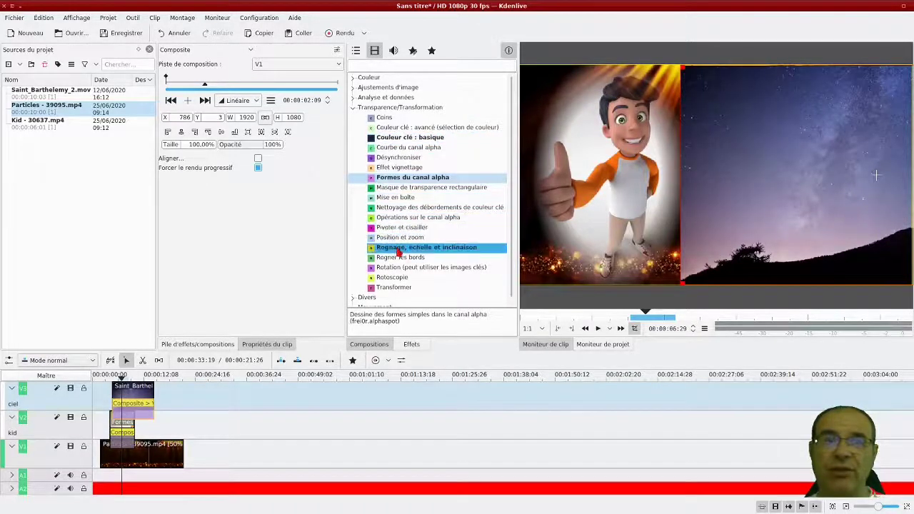
left_click(120, 389)
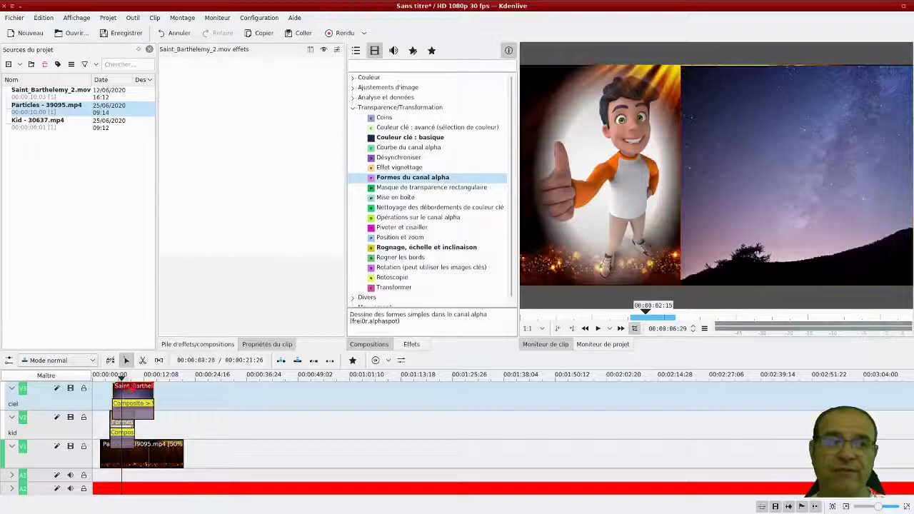
double_click(442, 248)
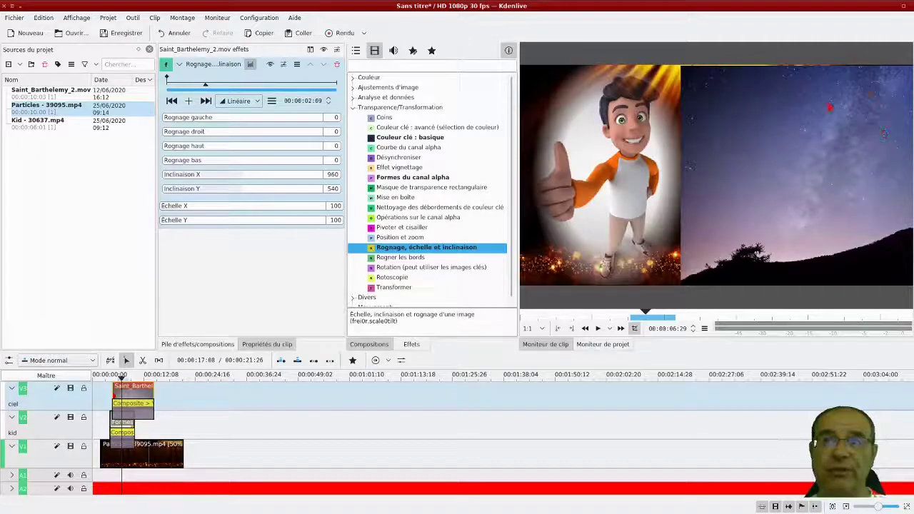
left_click(192, 120)
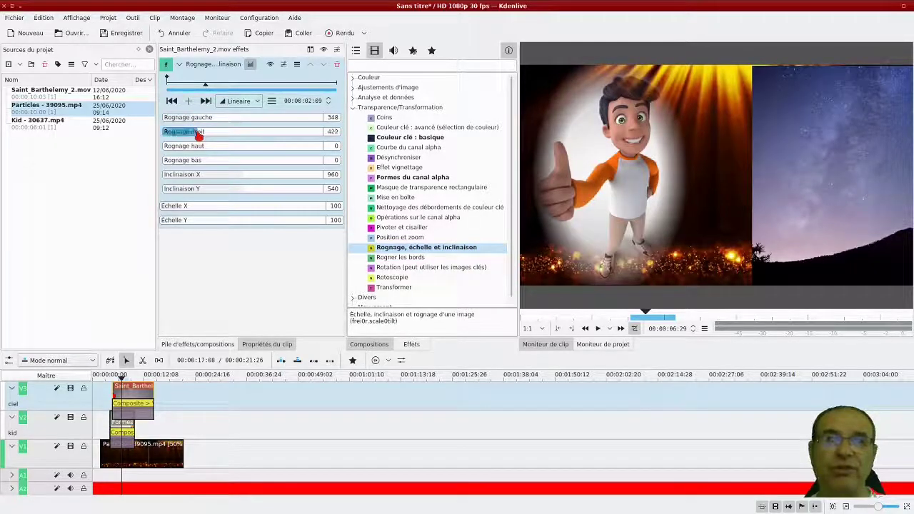
Enlarge and reposition the sky clip's Composite frame to X 495, Y -201, W 2518 and H 1814
mouse_move(907, 135)
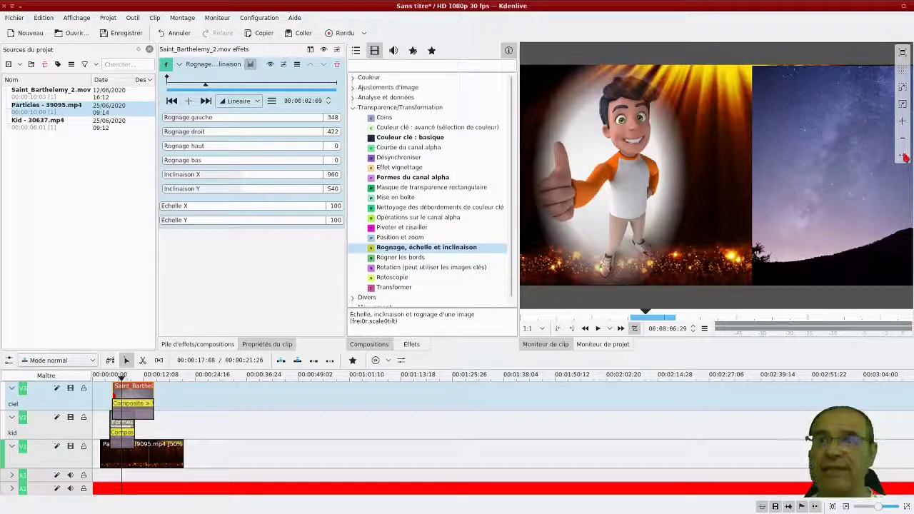
left_click(904, 106)
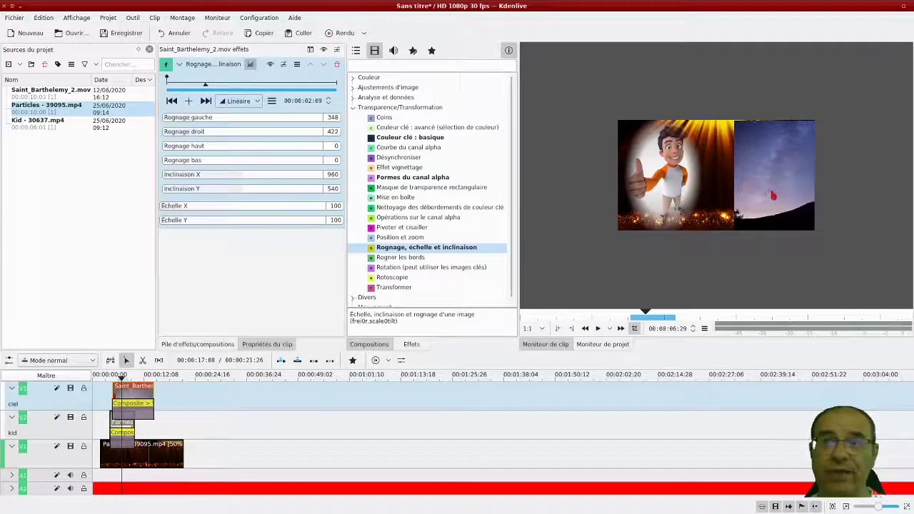
left_click(139, 406)
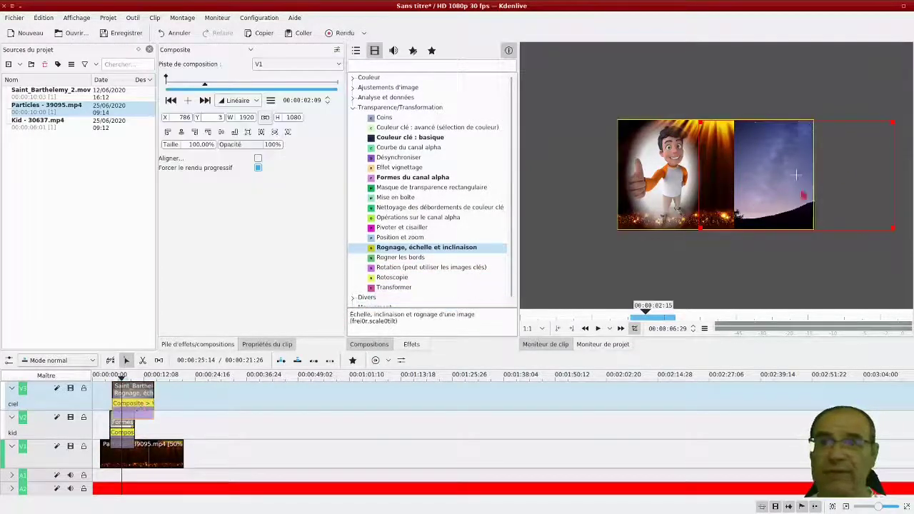
left_click_drag(805, 181, 797, 172)
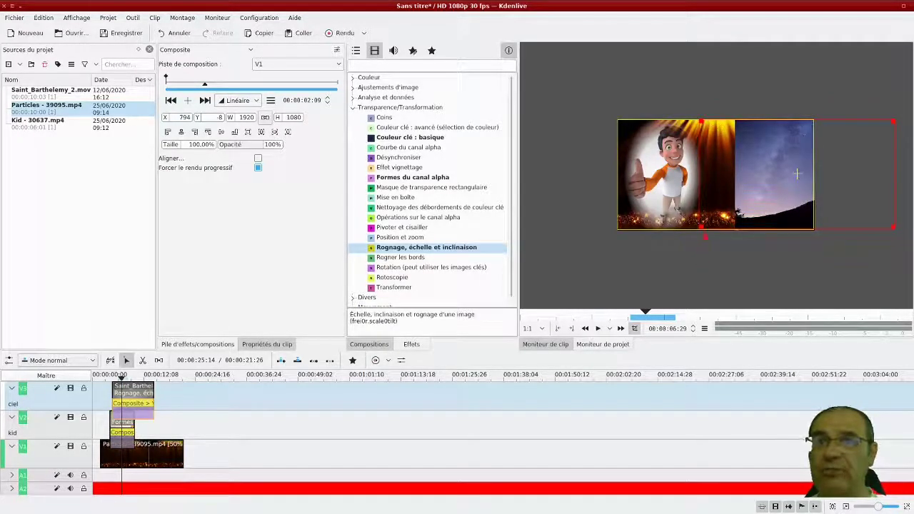
left_click_drag(700, 227, 669, 265)
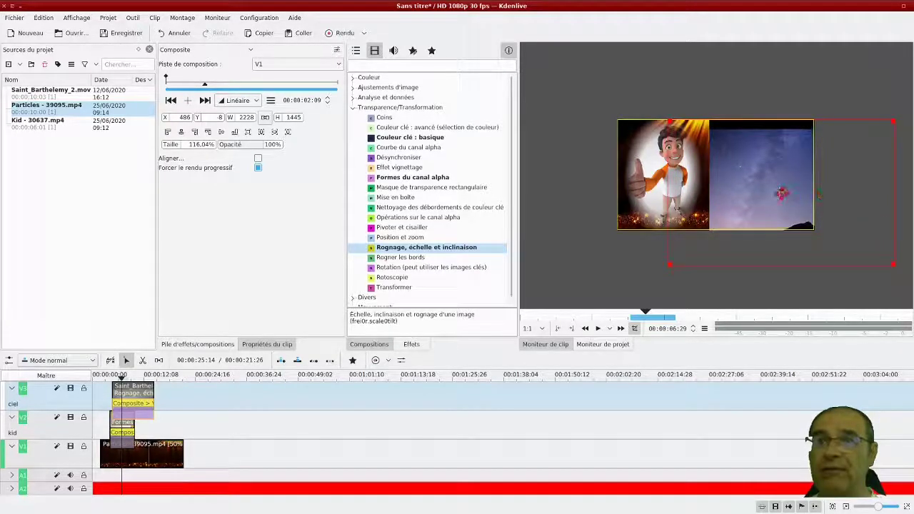
left_click_drag(782, 191, 782, 186)
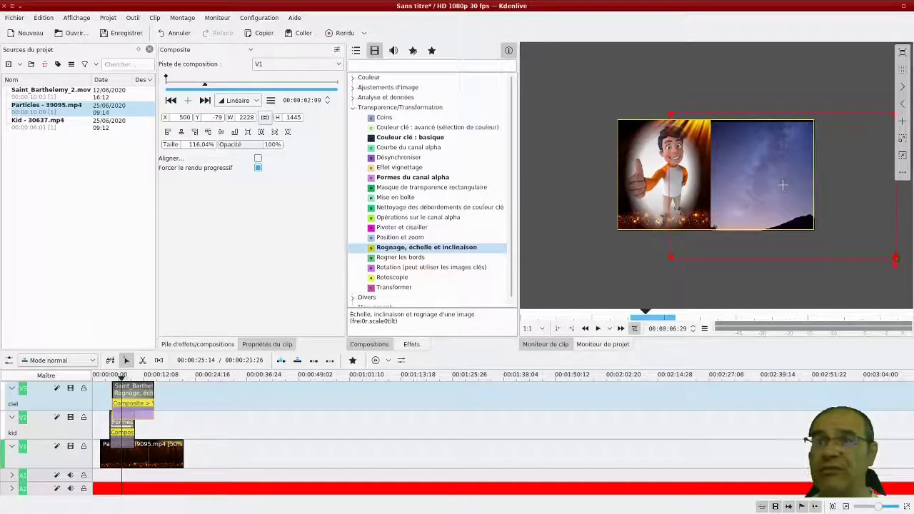
left_click_drag(910, 280, 912, 283)
left_click_drag(801, 205, 802, 191)
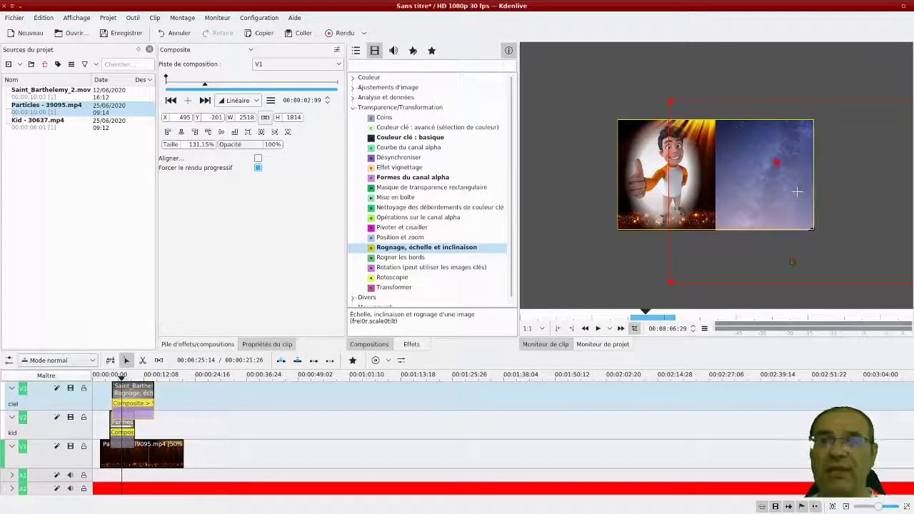
Create the sky composite's fade-in with a keyframe at 00:00:01:08 and 0% opacity at 00:00:00:00, and preview it
left_click(131, 412)
key("shift+Left")
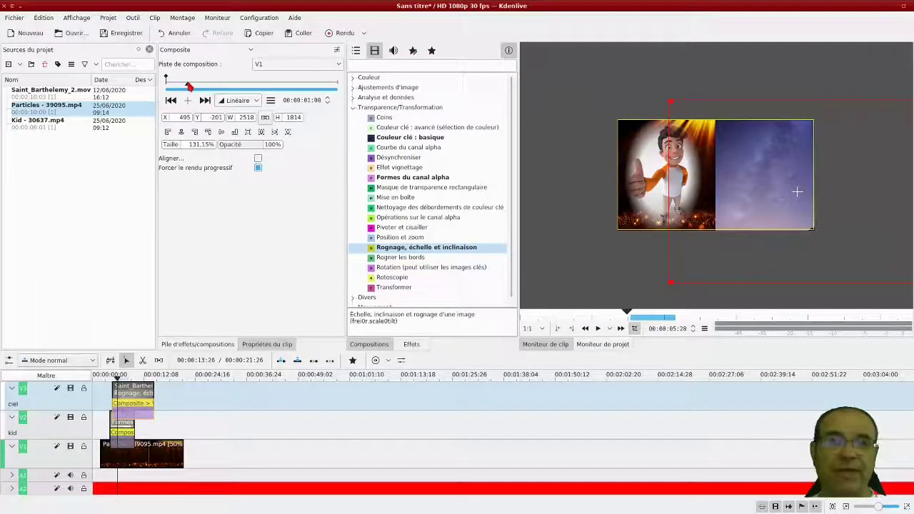
left_click(187, 101)
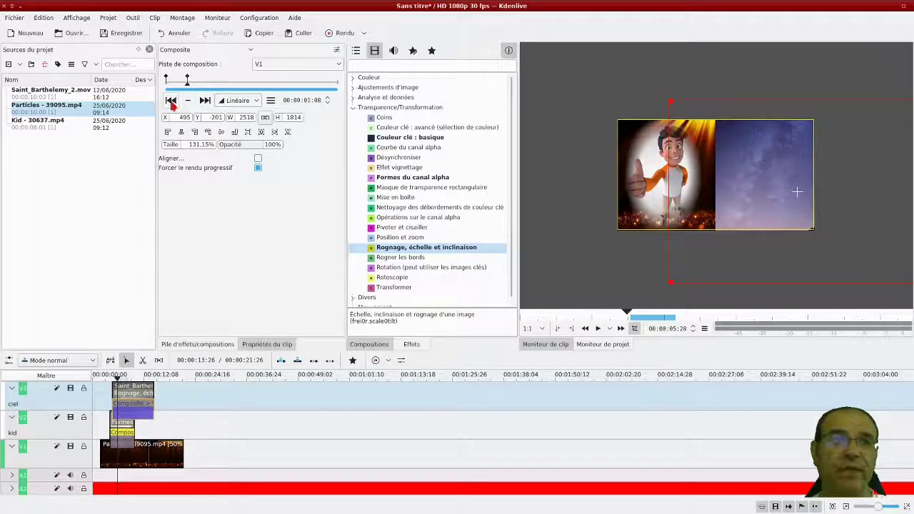
left_click(171, 101)
left_click_drag(256, 145, 216, 149)
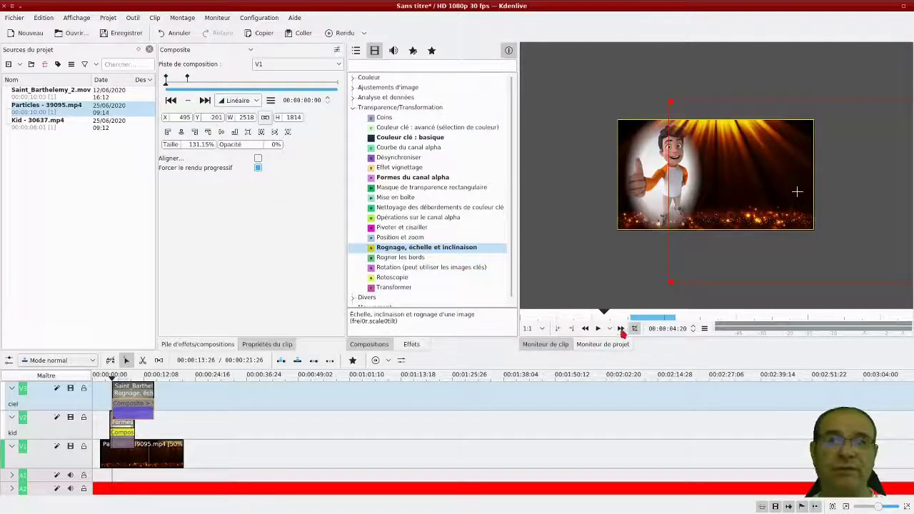
left_click(598, 329)
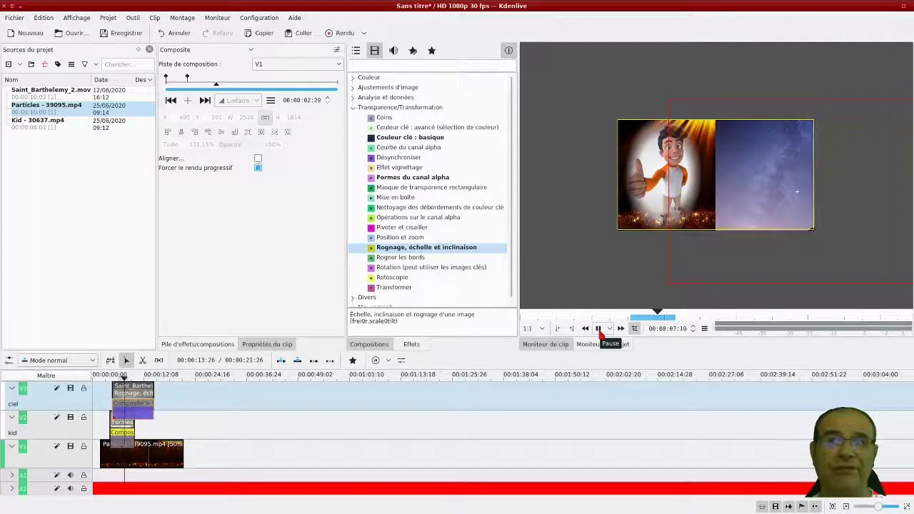
left_click(598, 329)
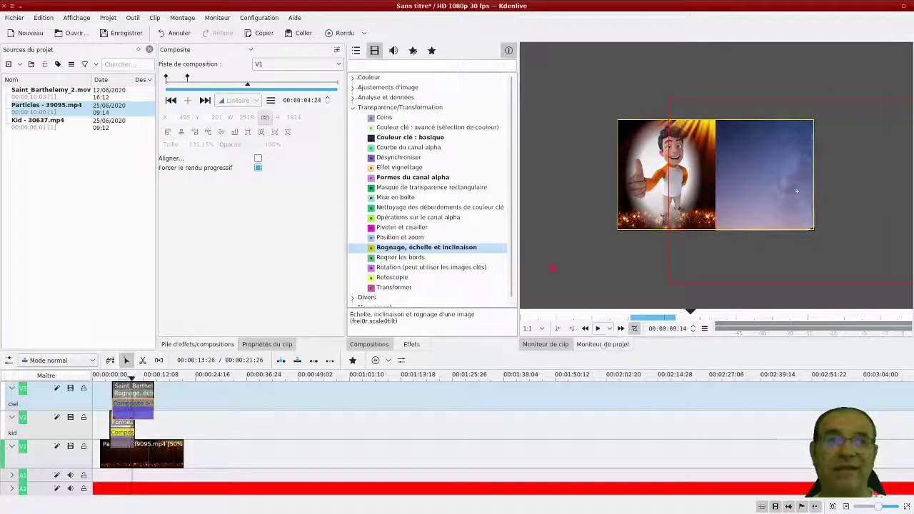
Create the sky composite's fade-out with a keyframe at 00:00:08:14 and 0% opacity at 00:00:10:02
left_click(310, 86)
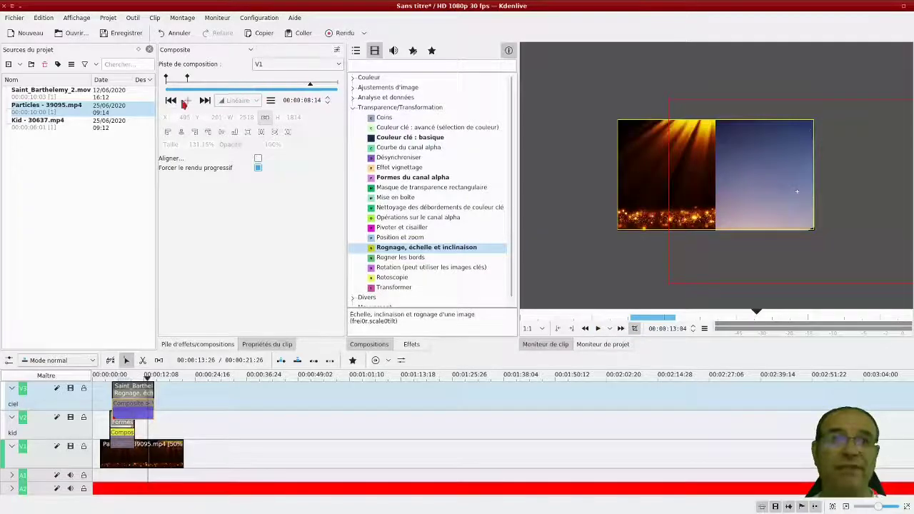
left_click(185, 101)
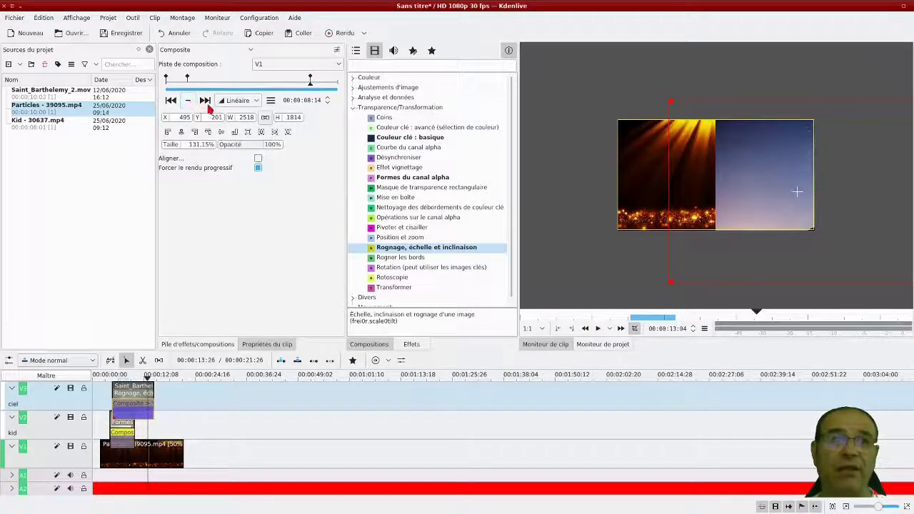
key("space")
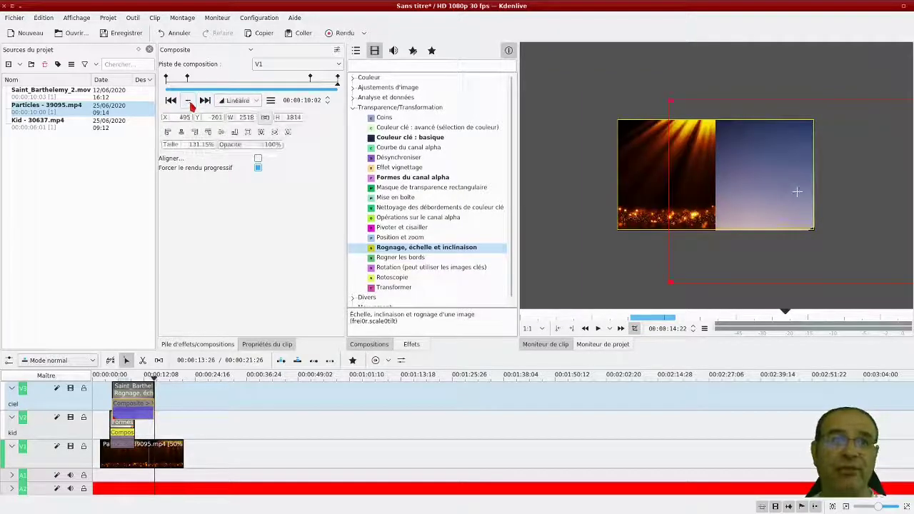
left_click_drag(240, 143, 219, 144)
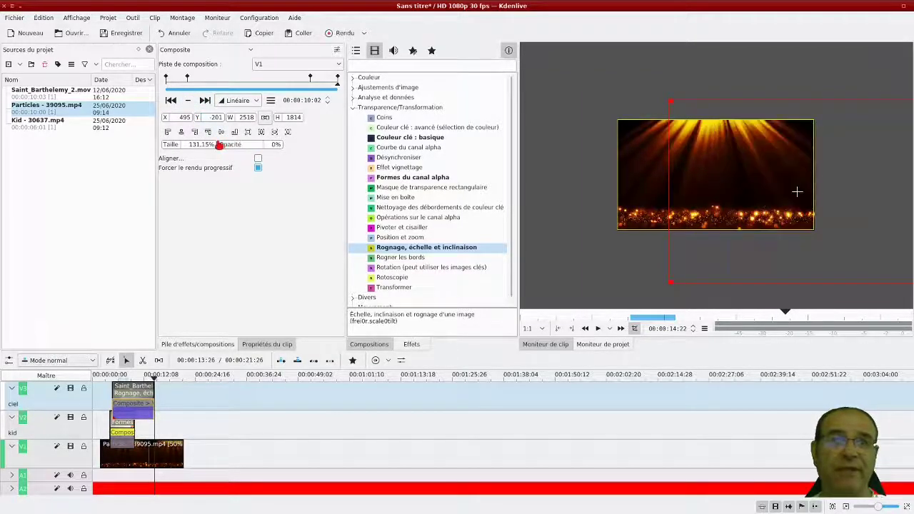
Play the montage from its beginning in the enlarged monitor view to check the sky clip's fades
left_click(101, 382)
left_click_drag(101, 383, 94, 379)
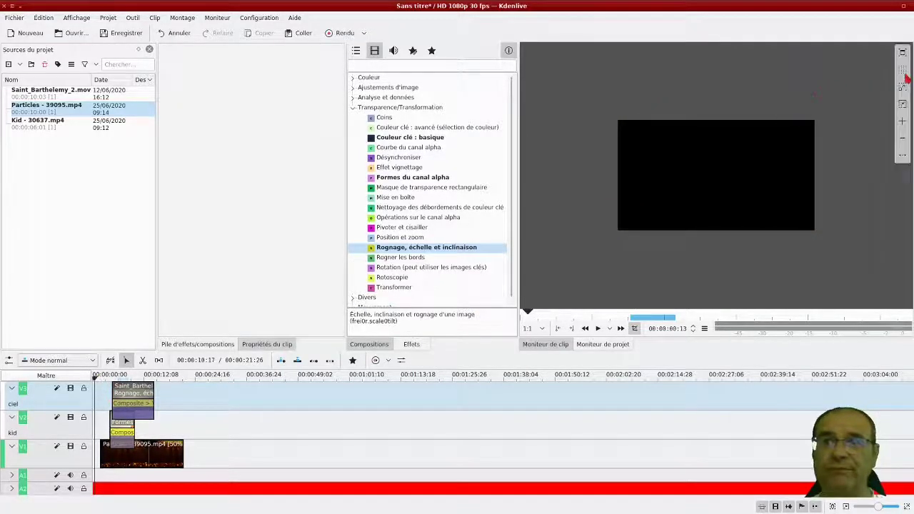
left_click(806, 131)
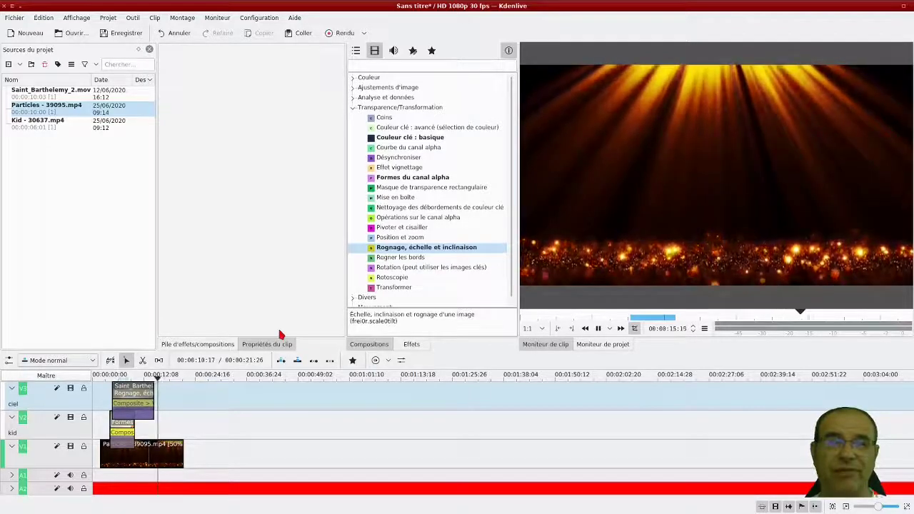
key("space")
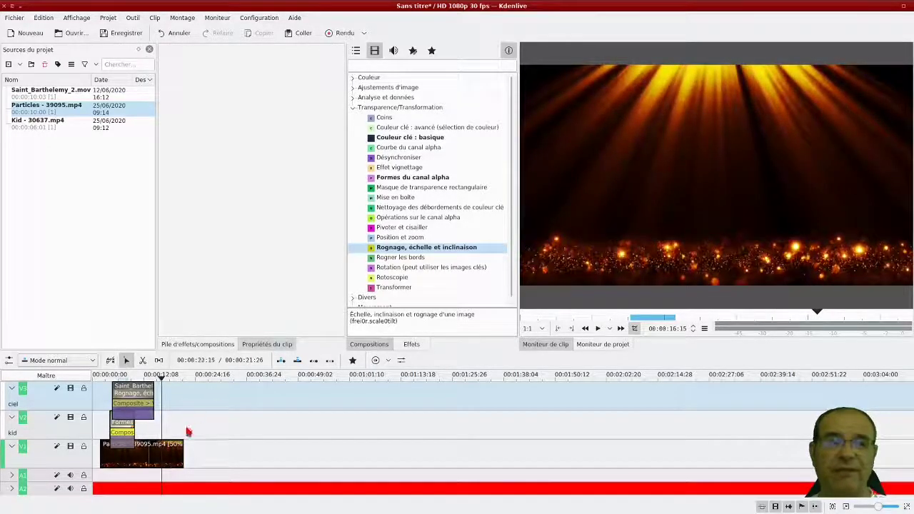
Add a composition at the end and another at the start of the Particles clip on V1, and play its beginning
left_click(183, 470)
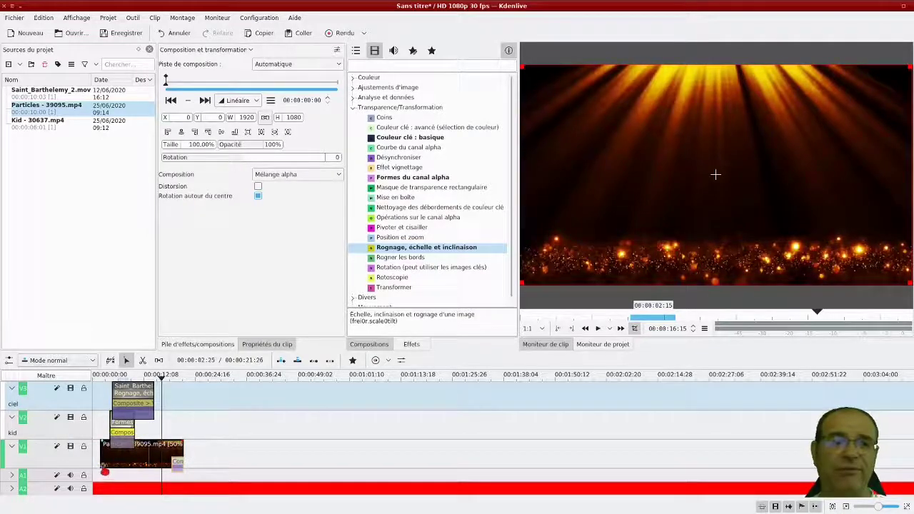
left_click(102, 391)
key("space")
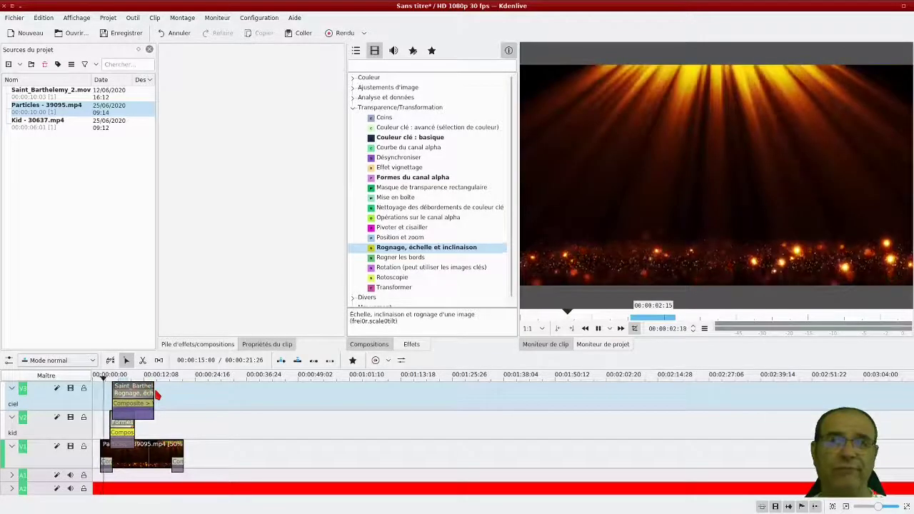
key("space")
Change the composition at the start of the Particles clip to Transition par balayage
left_click(105, 461)
left_click(206, 49)
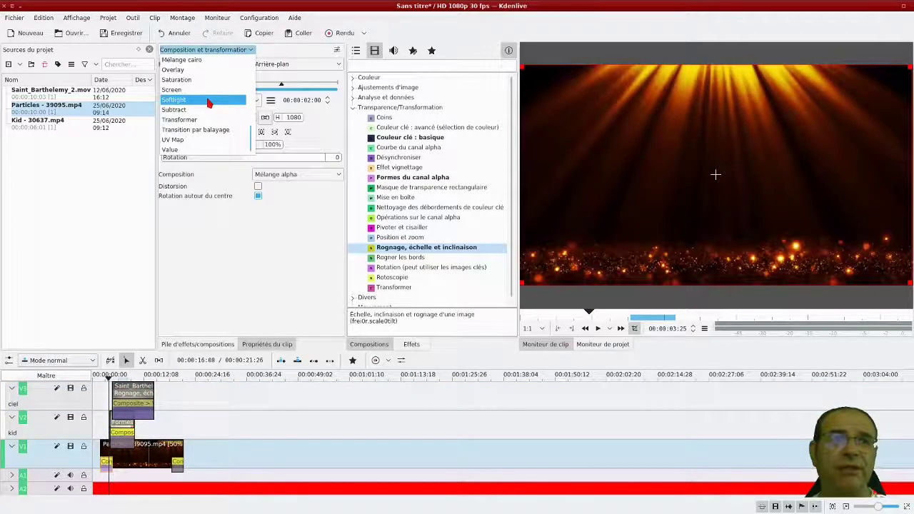
left_click(207, 129)
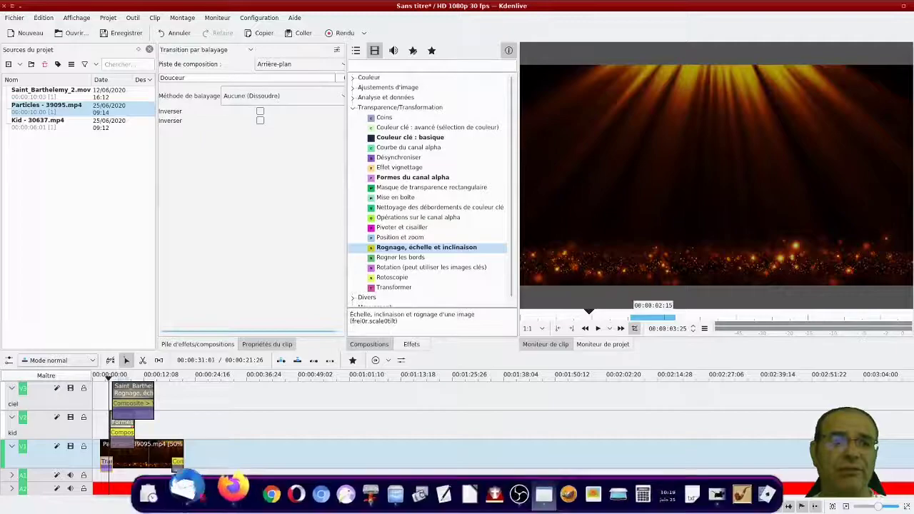
Change the composition at the end of the Particles clip to Transition par balayage and play the whole montage
left_click(177, 463)
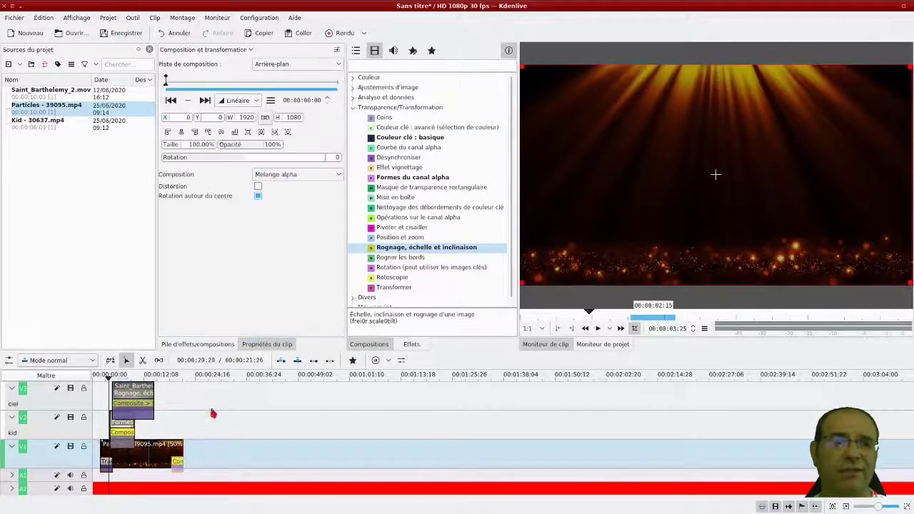
left_click(201, 52)
scroll(211, 107, "down", 6)
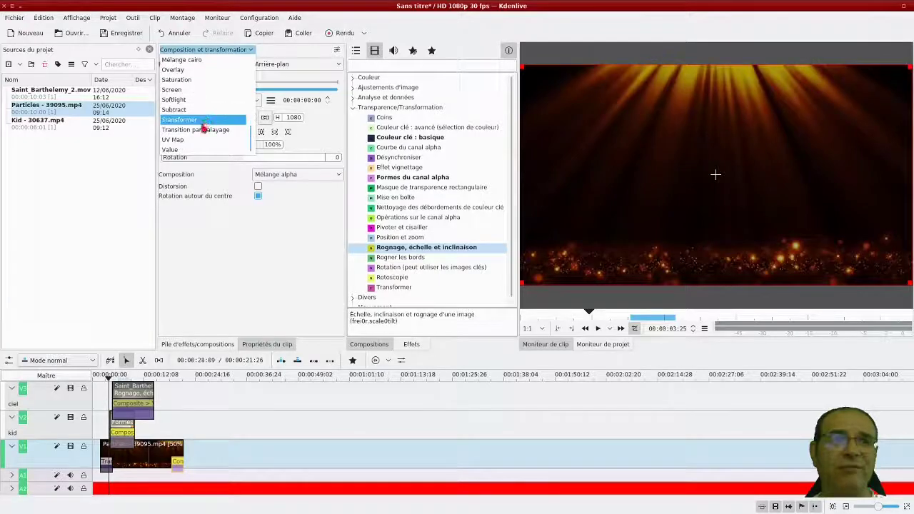
left_click(200, 130)
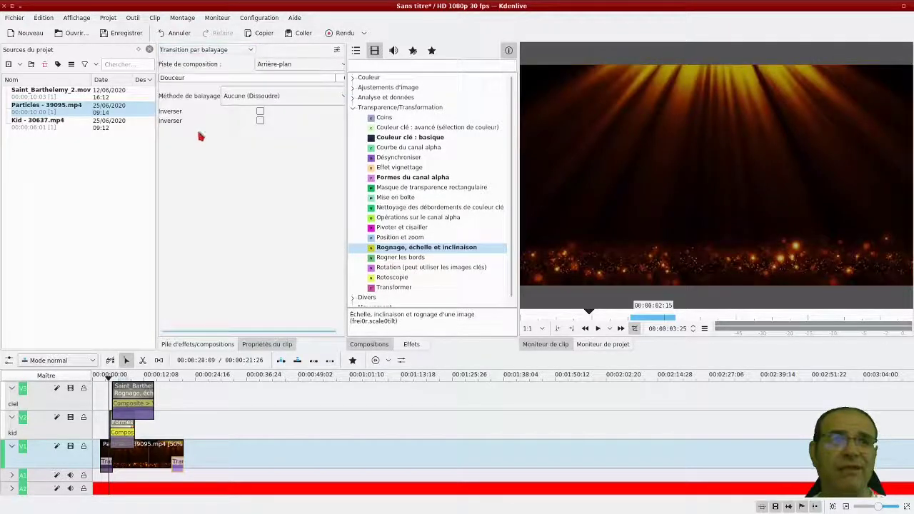
left_click(98, 397)
key("space")
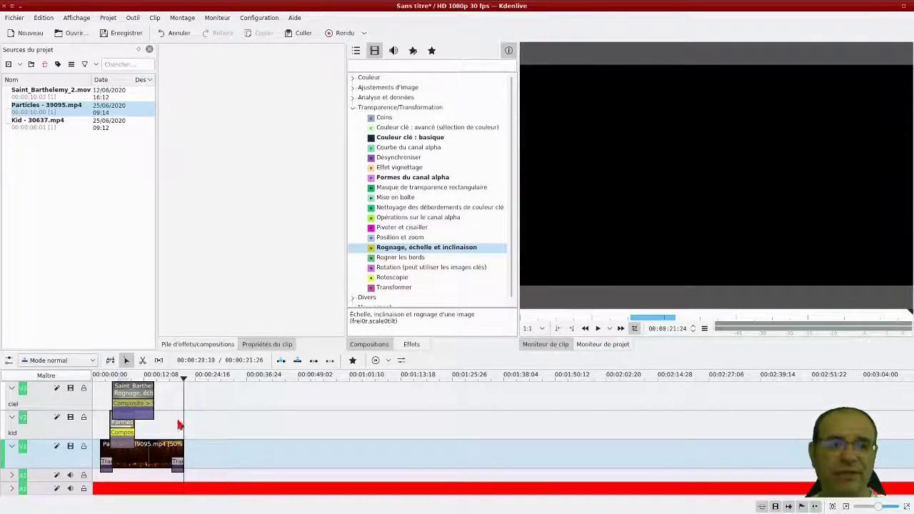
Enable only the second Inverser option of the Particles clip's closing wipe transition and play the ending again
left_click(178, 459)
left_click(260, 112)
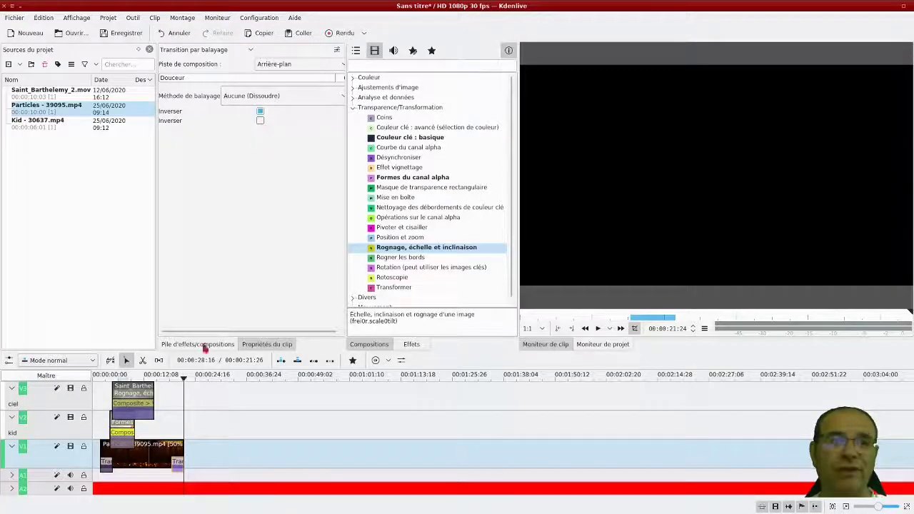
left_click(175, 387)
left_click(177, 461)
left_click(260, 120)
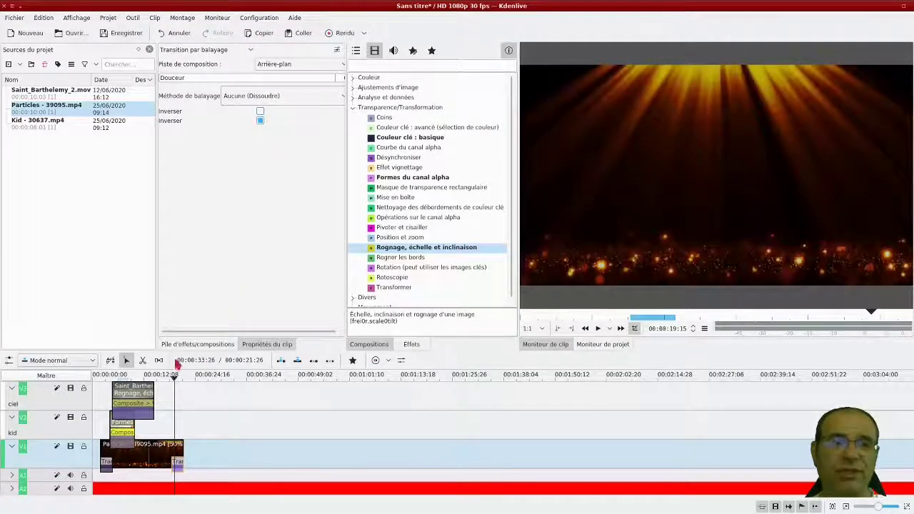
key("space")
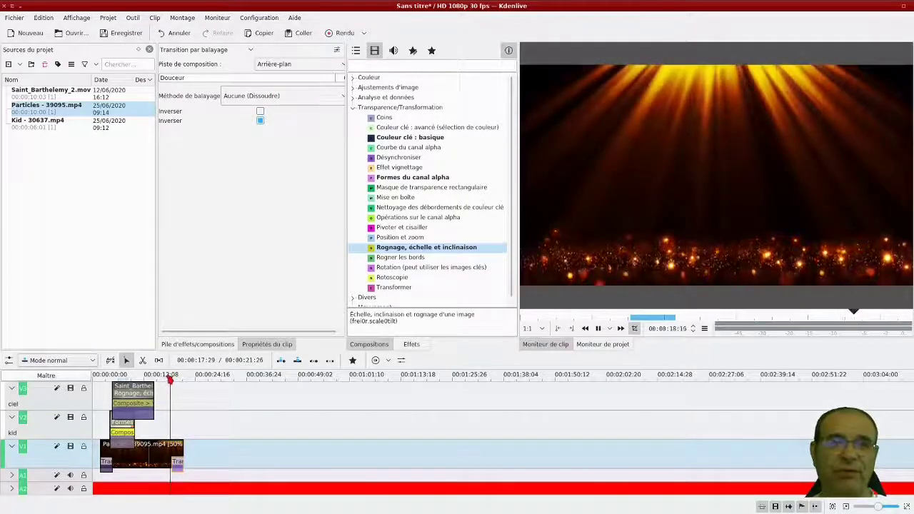